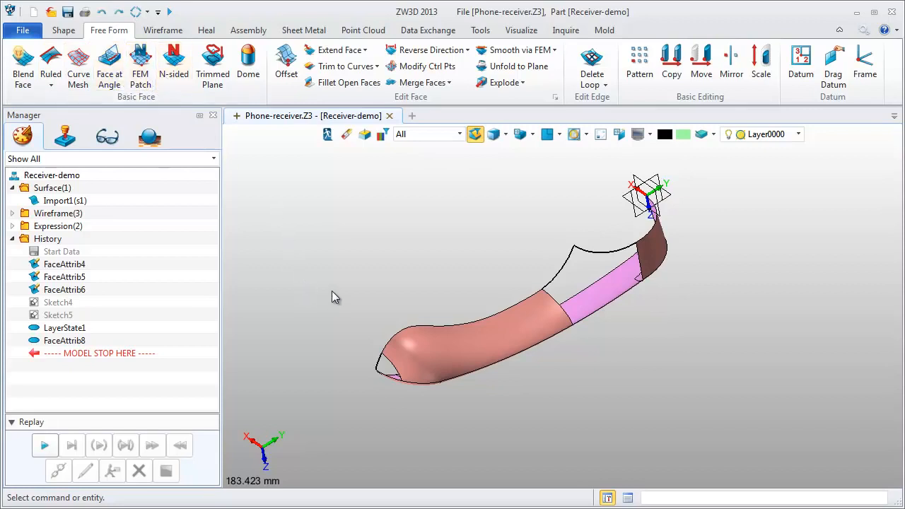
Extrude the curve at the open tip of the receiver as a 2-sided surface from -5 to 0 mm
middle_drag(333, 297, 330, 278)
scroll(377, 372, up, 5)
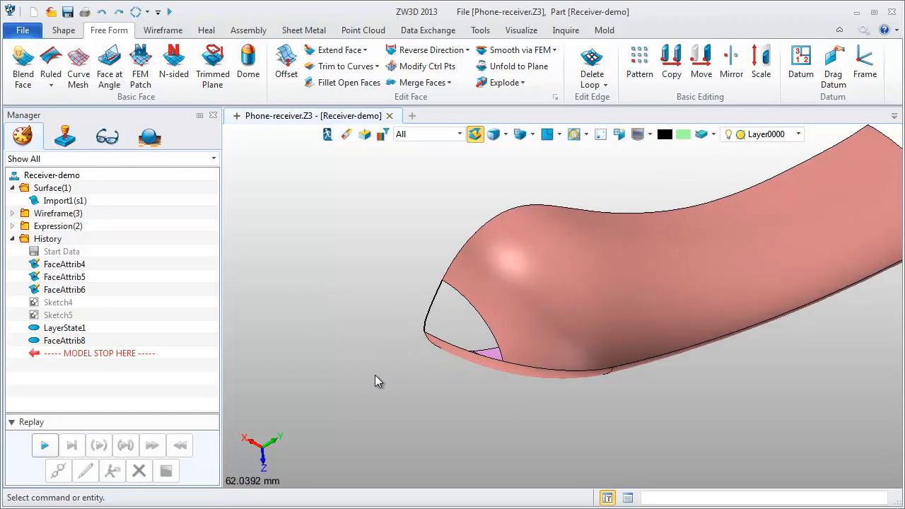
click(63, 30)
click(48, 85)
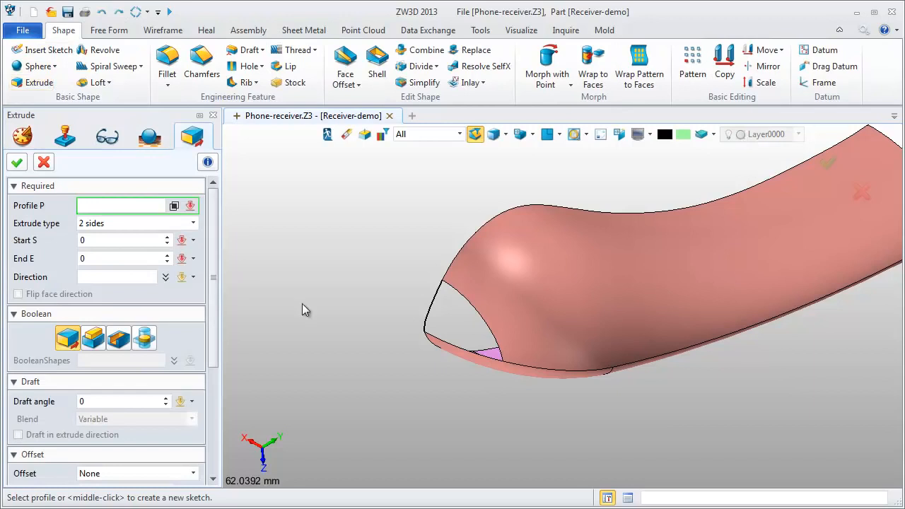
click(441, 297)
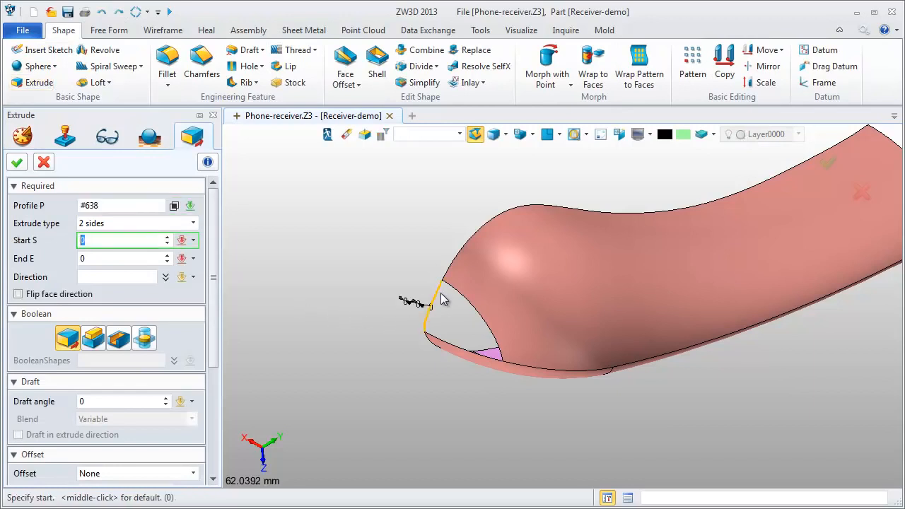
text(-5)
key(Return)
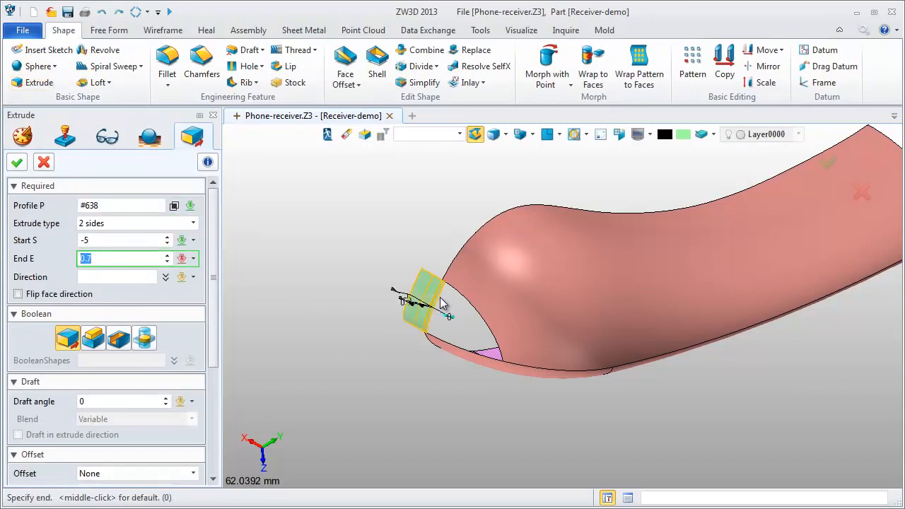
text(0)
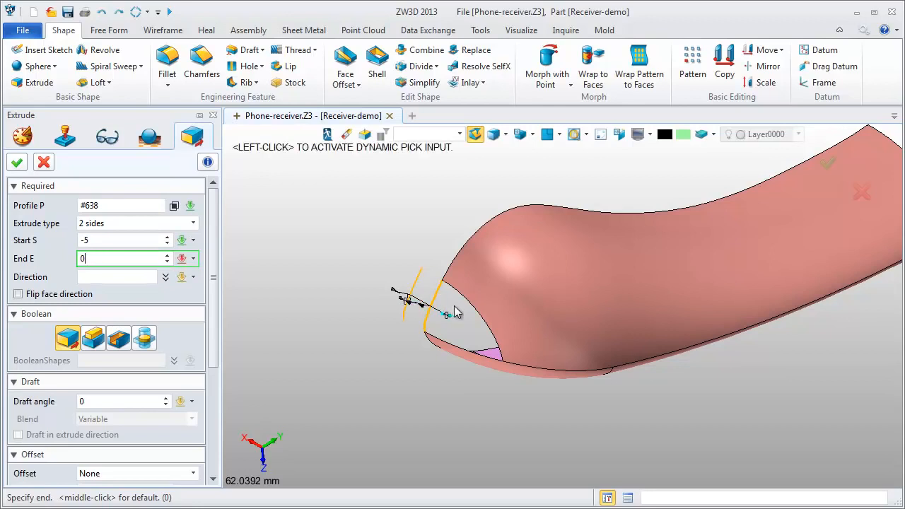
key(Return)
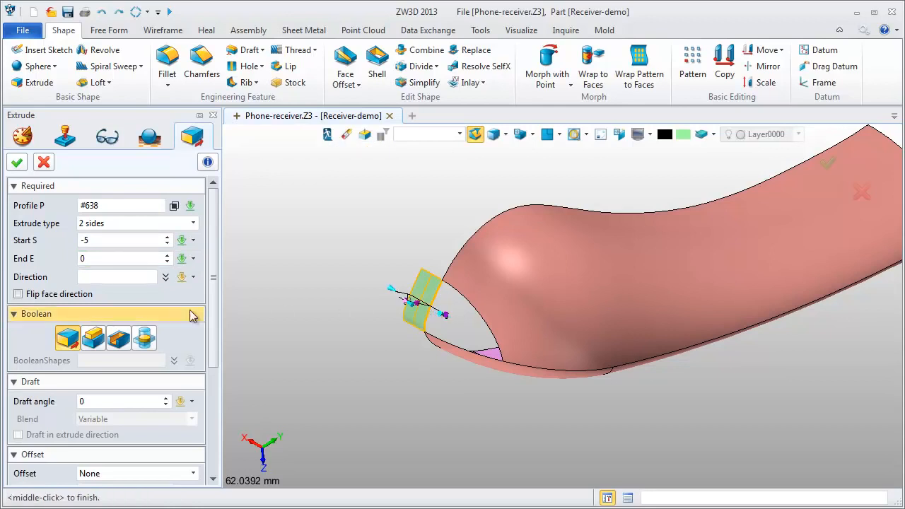
click(17, 162)
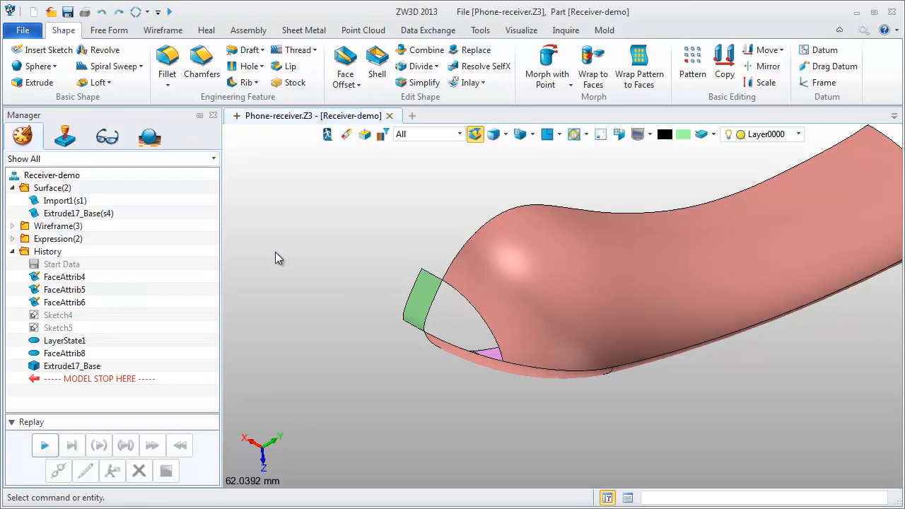
Define an FEM patch over the triangular tip opening from its three boundary edges, with U and V degree 3
click(108, 29)
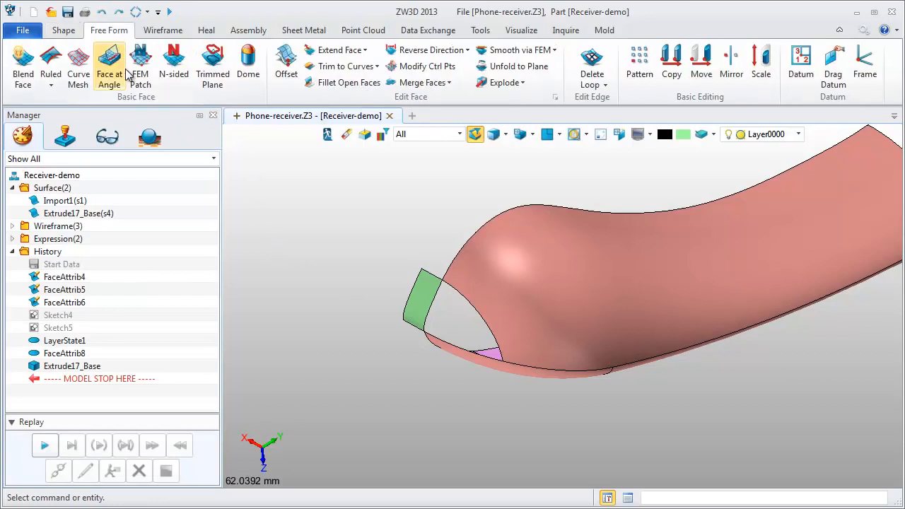
click(140, 67)
click(460, 348)
click(486, 323)
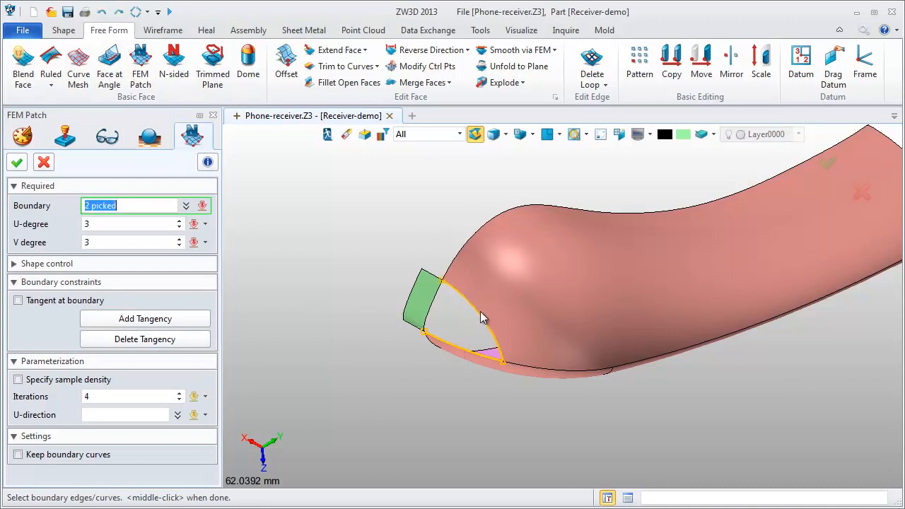
click(437, 299)
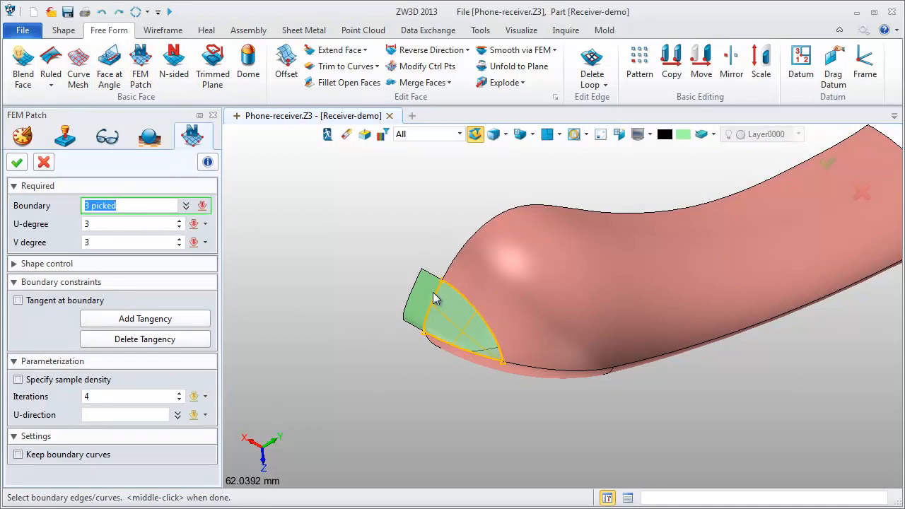
middle_click(356, 313)
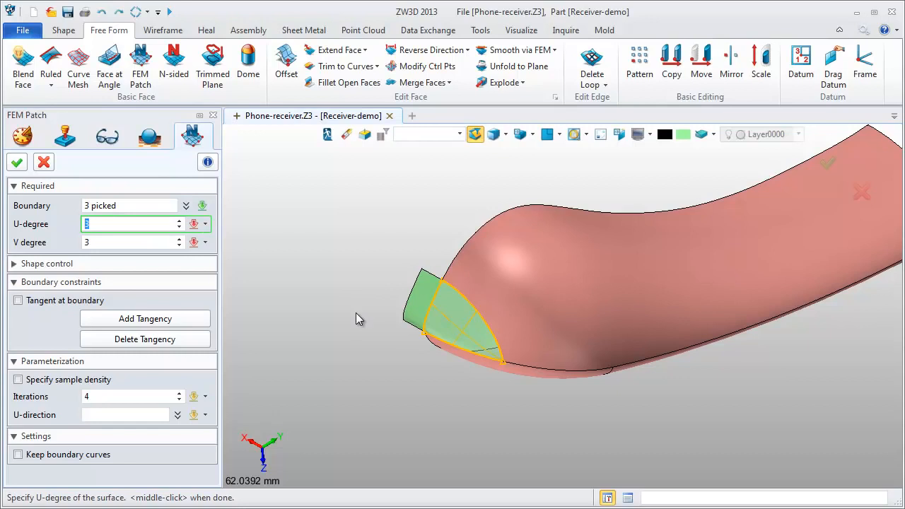
middle_click(349, 314)
middle_click(348, 314)
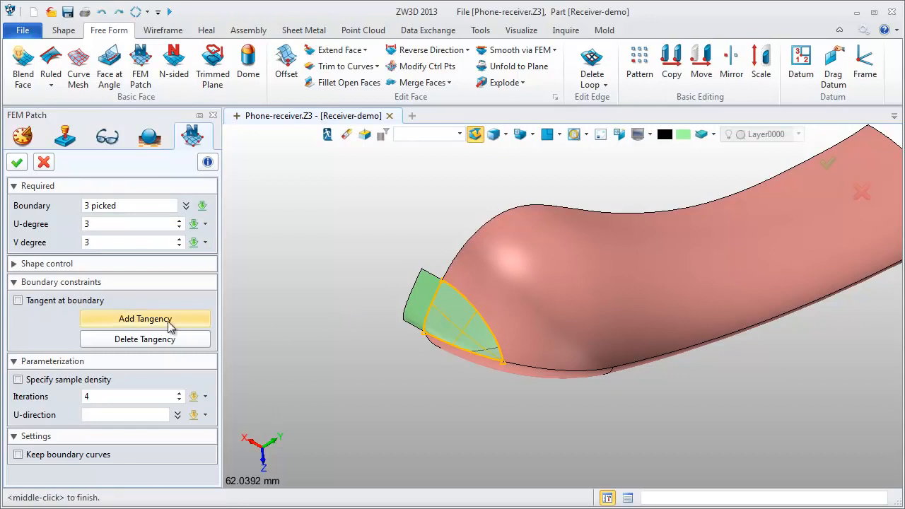
Add a Tangent continuity constraint between the patch's curved edge and the adjoining receiver body face
click(145, 319)
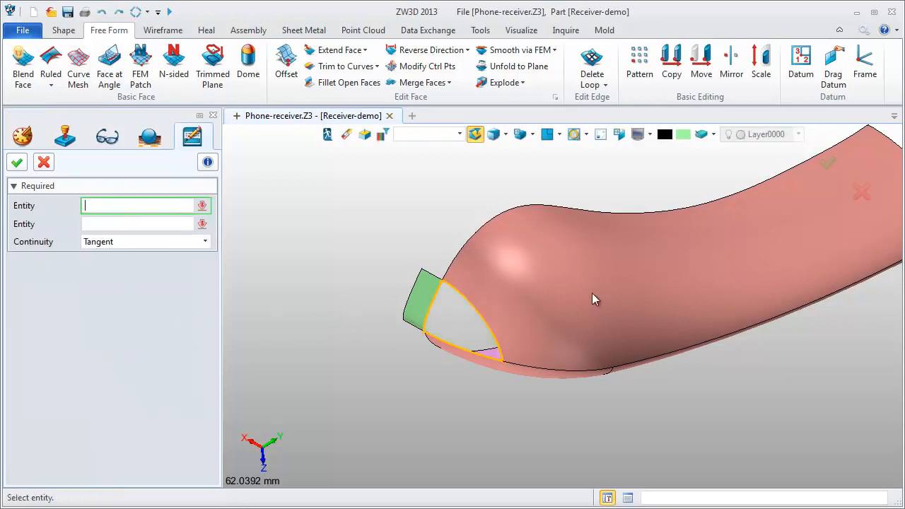
scroll(488, 320, up, 2)
click(482, 321)
scroll(484, 327, down, 1)
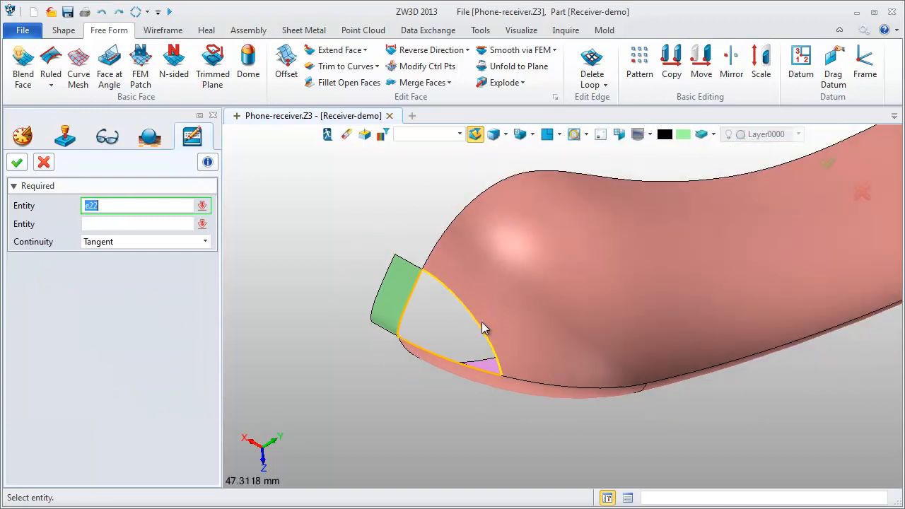
click(508, 317)
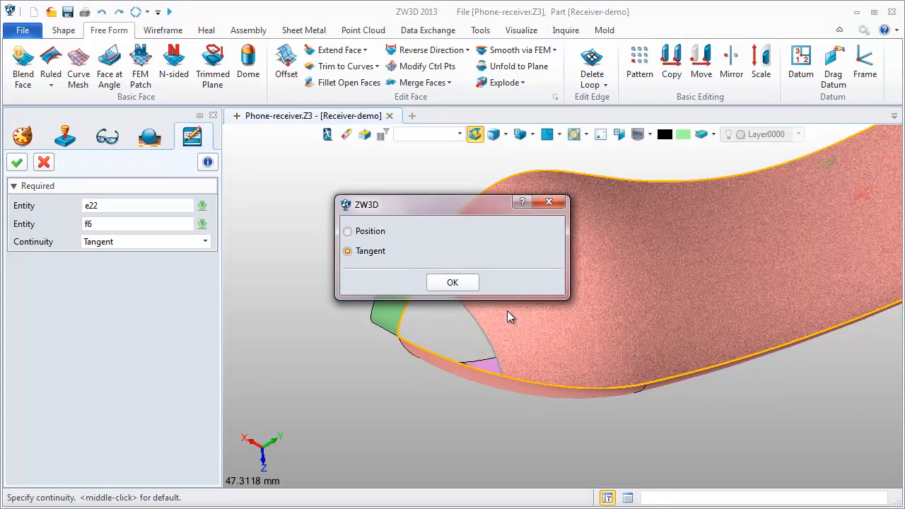
click(465, 281)
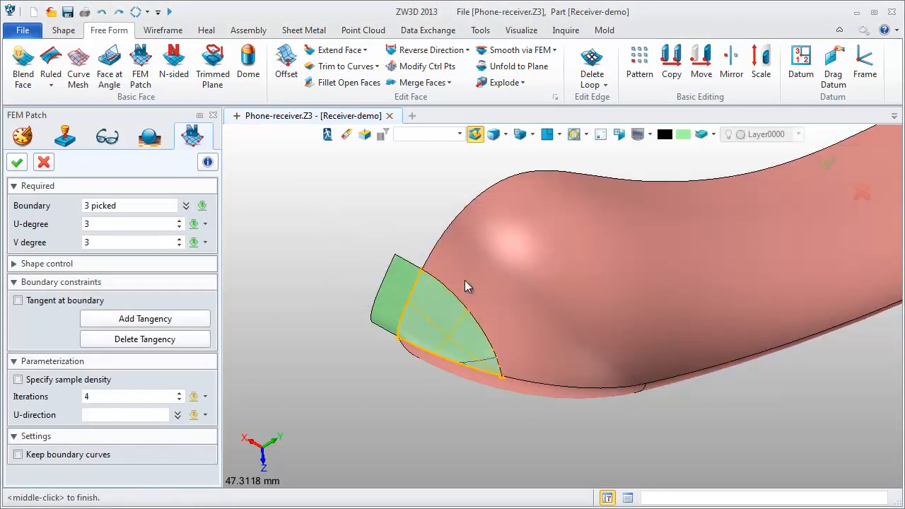
Add Tangent continuity between the patch and the extruded tip strip, and create the patch
click(191, 319)
click(410, 310)
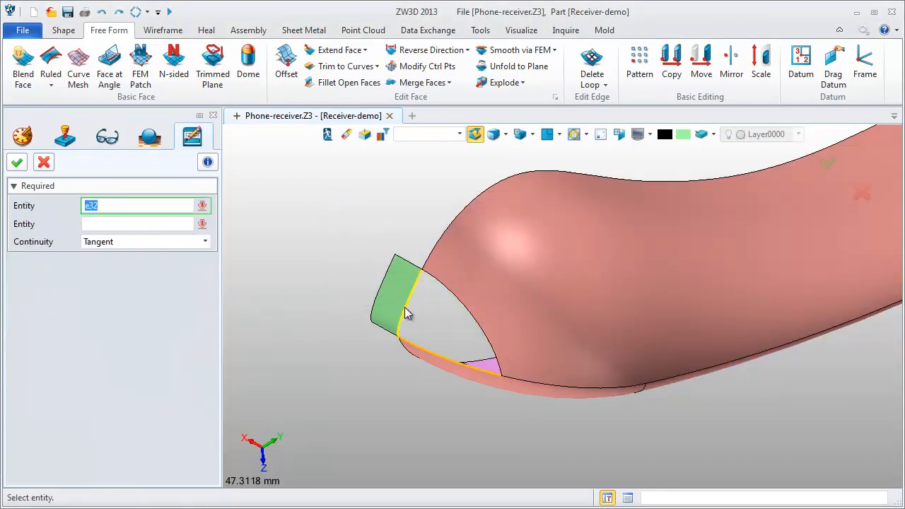
click(396, 304)
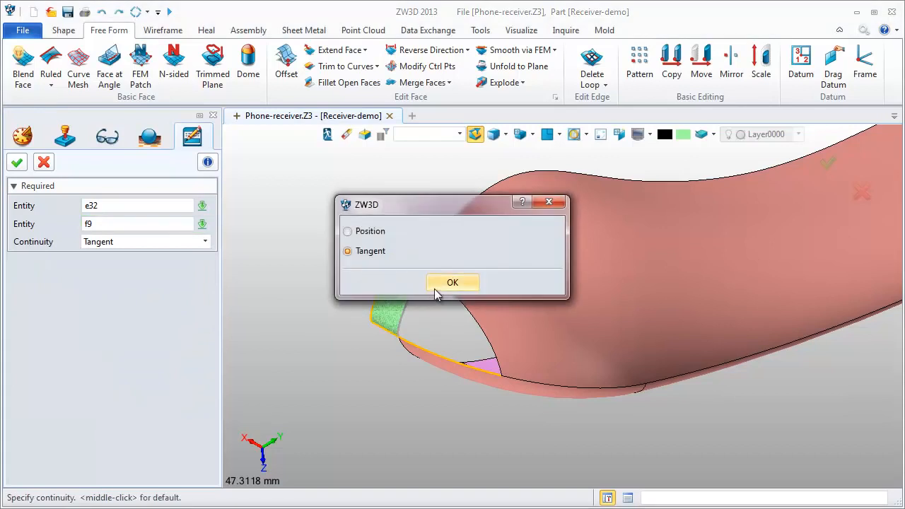
click(438, 284)
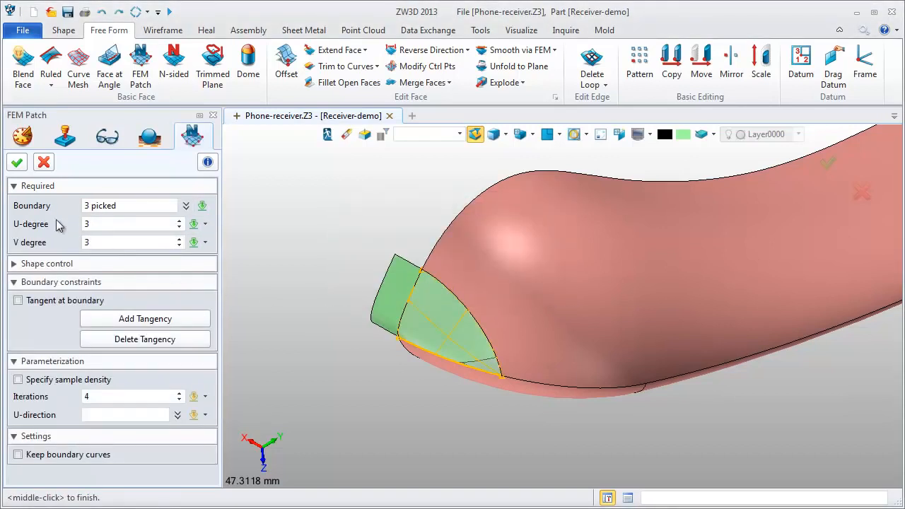
click(17, 162)
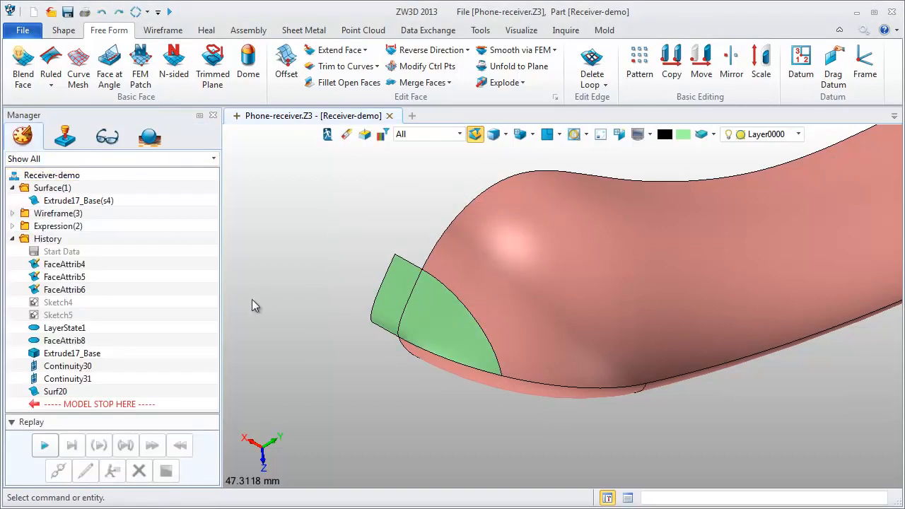
Extrude the curve rising from the receiver body's upper end as a 2-sided surface from -7 to 0 mm
scroll(425, 386, down, 3)
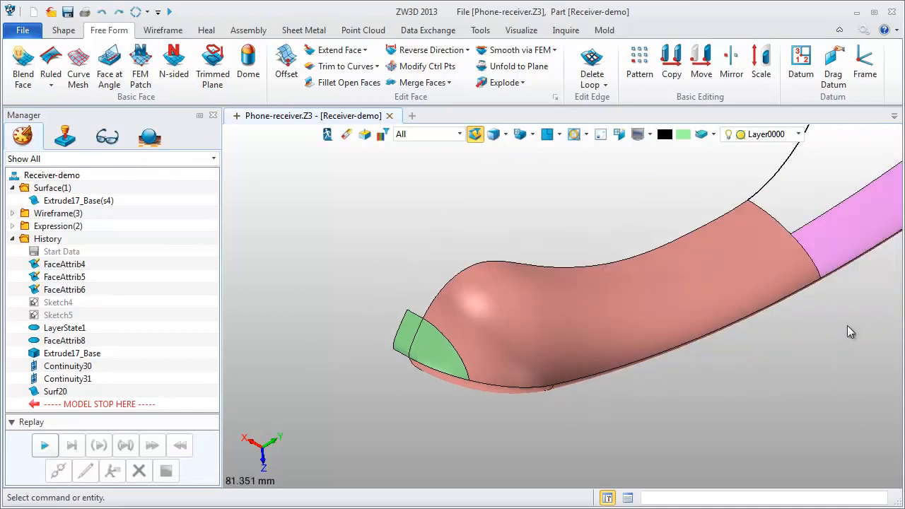
middle_drag(847, 325, 746, 357)
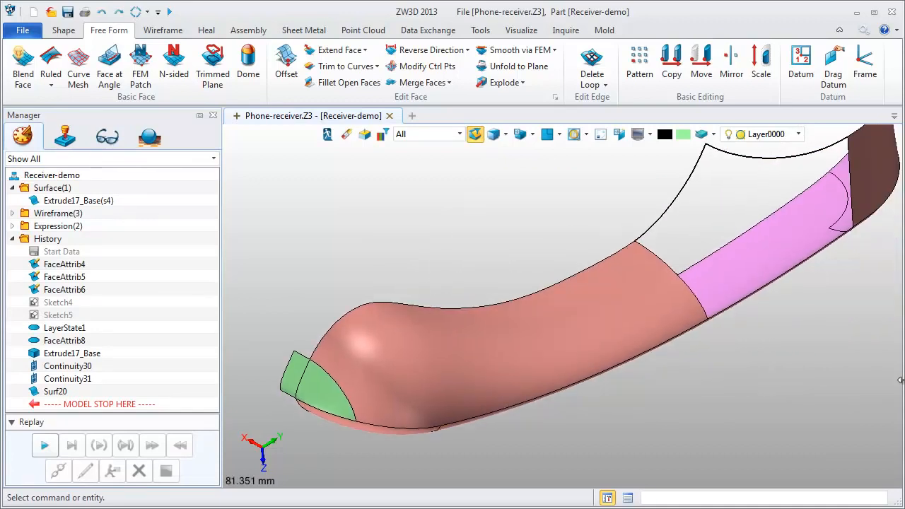
middle_drag(842, 403, 752, 365)
scroll(789, 327, down, 2)
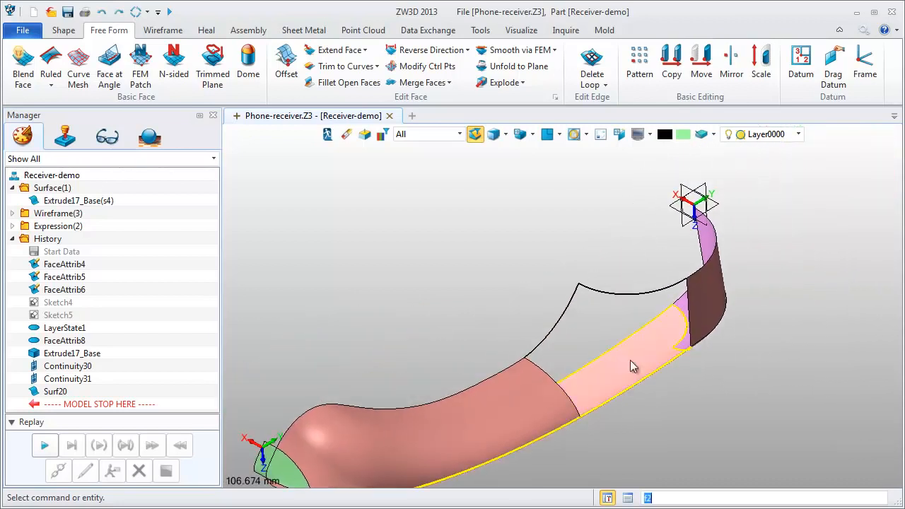
scroll(570, 355, up, 2)
middle_drag(571, 356, 524, 315)
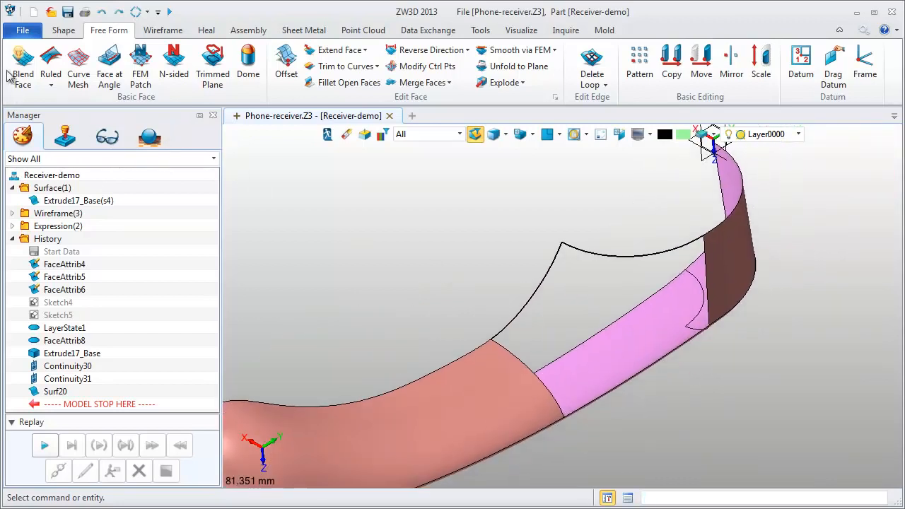
click(63, 29)
click(32, 82)
click(527, 306)
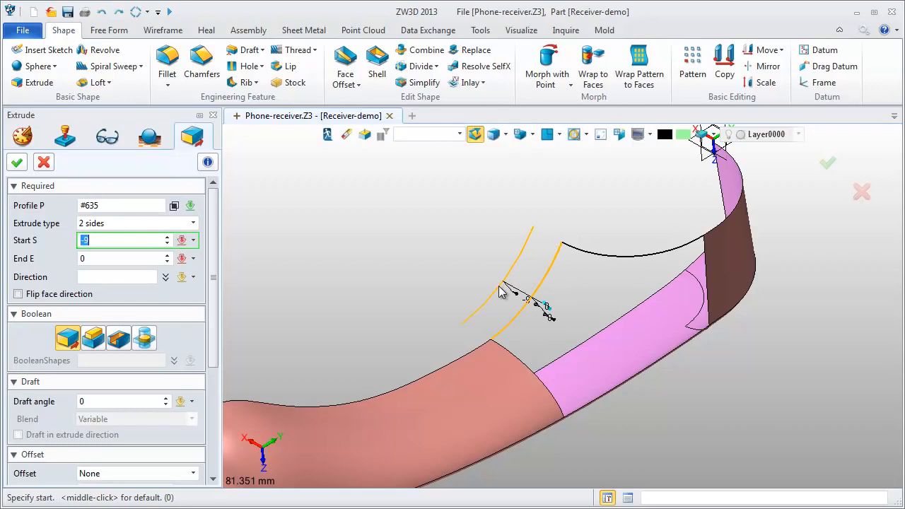
click(512, 299)
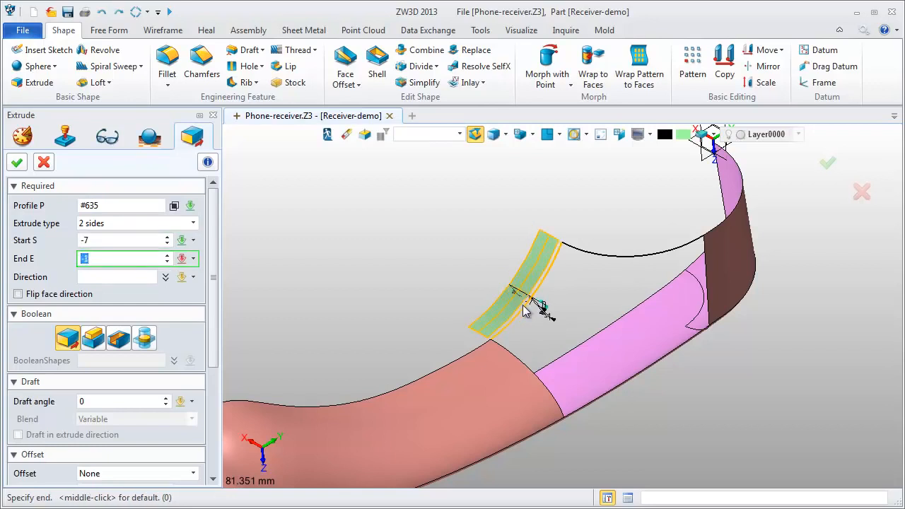
middle_click(527, 313)
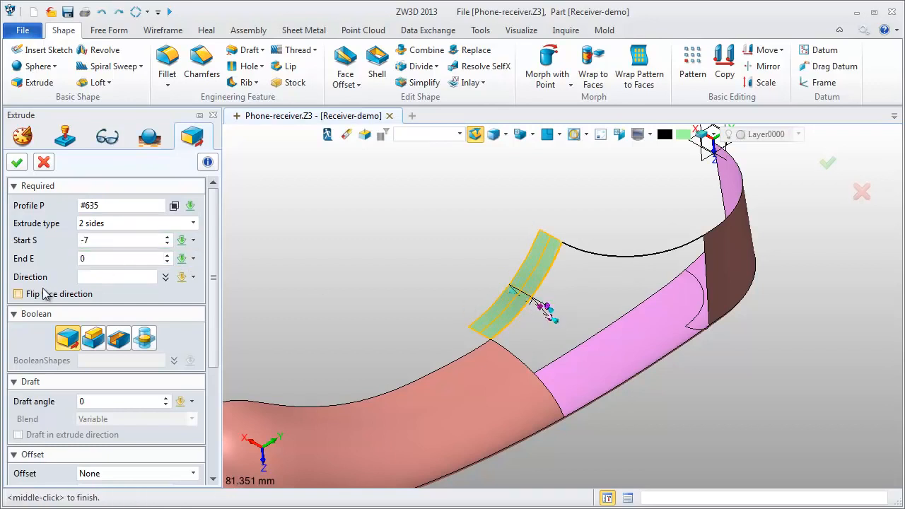
click(17, 162)
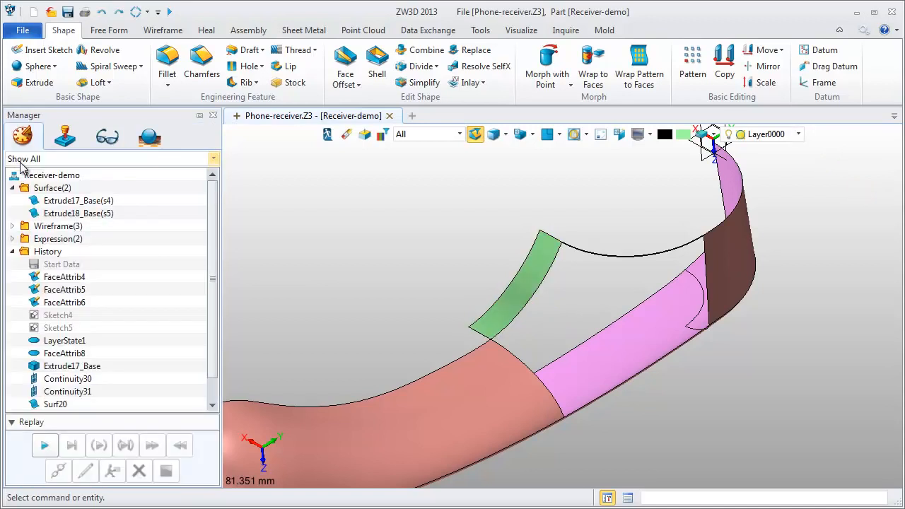
Define an FEM patch over the large middle opening from its five boundary edges and curves, with U and V degree 3
middle_drag(396, 290, 372, 255)
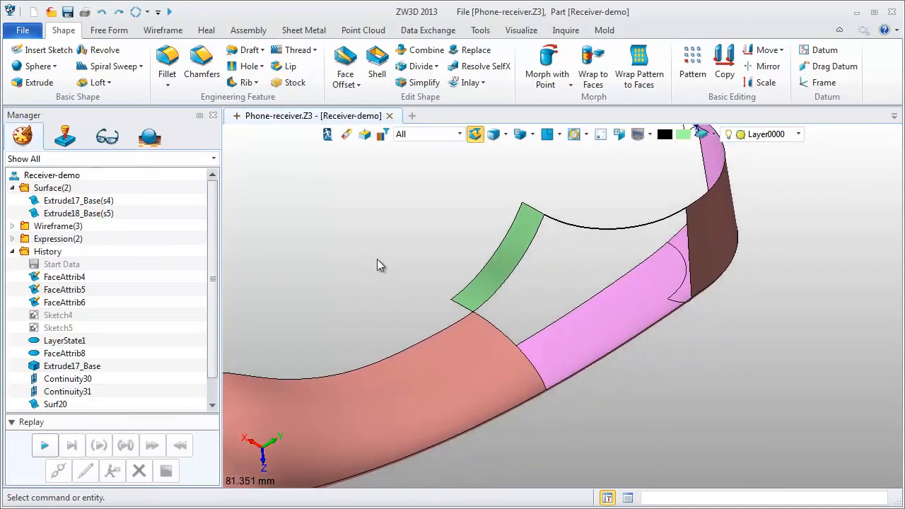
click(109, 31)
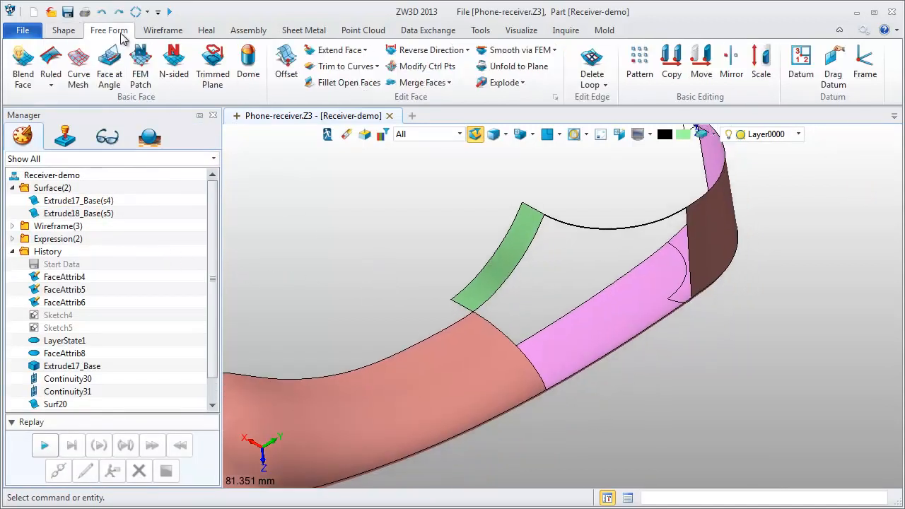
click(140, 71)
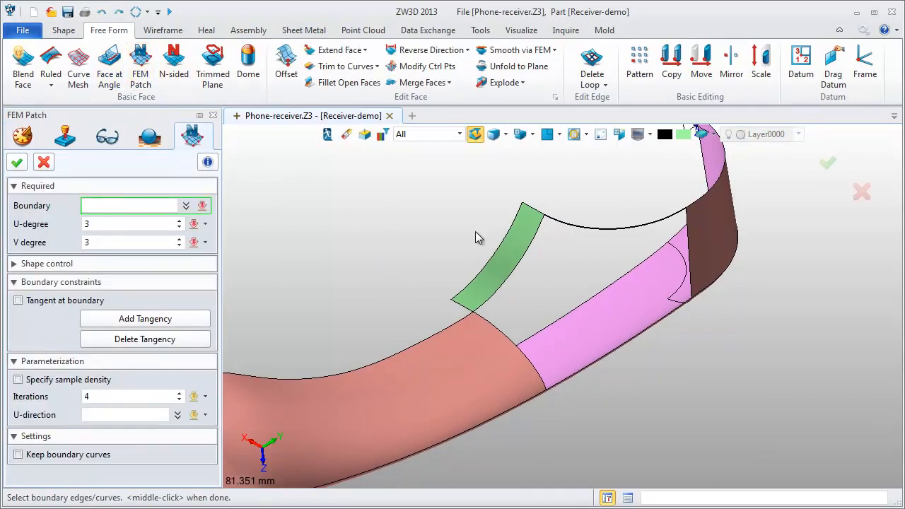
click(520, 251)
click(577, 231)
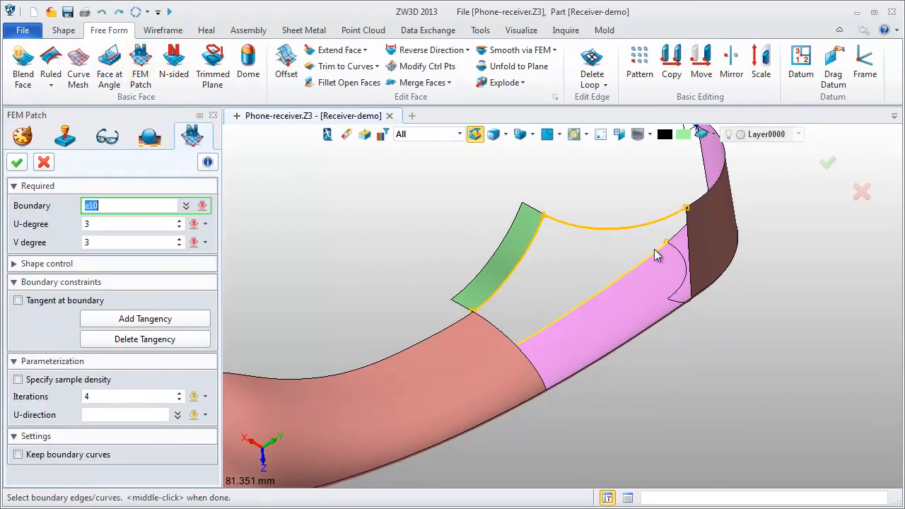
click(689, 235)
click(641, 333)
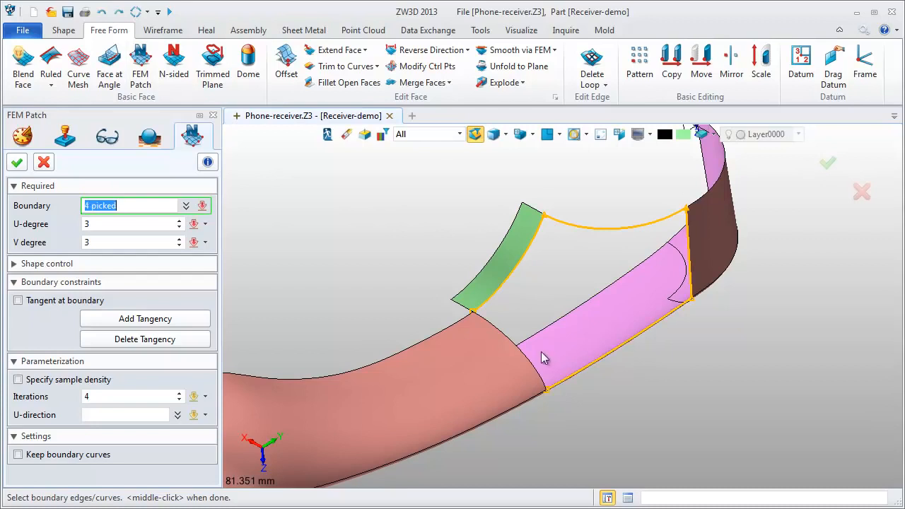
click(450, 326)
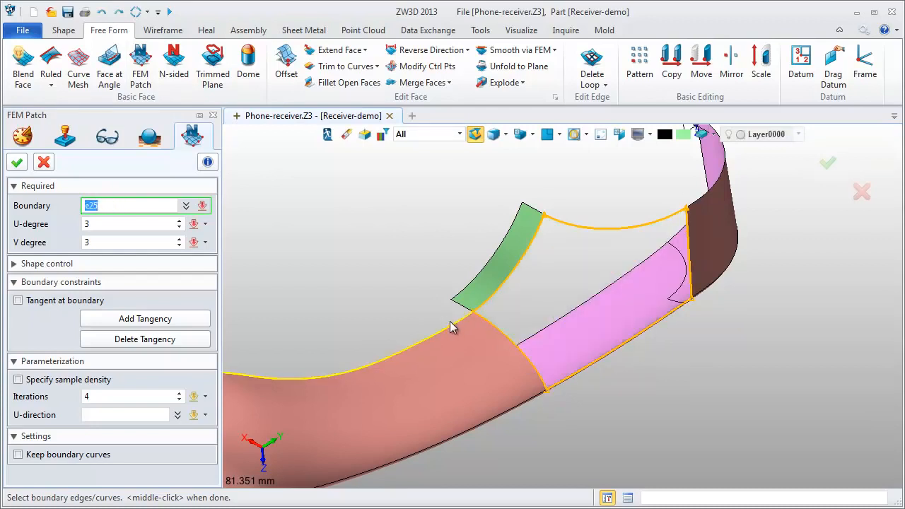
middle_click(402, 276)
middle_click(402, 276)
middle_click(402, 275)
Add a Tangent continuity constraint between the patch's curved edge and the extruded helper strip at the receiver body's upper end
middle_drag(401, 280, 372, 272)
click(145, 319)
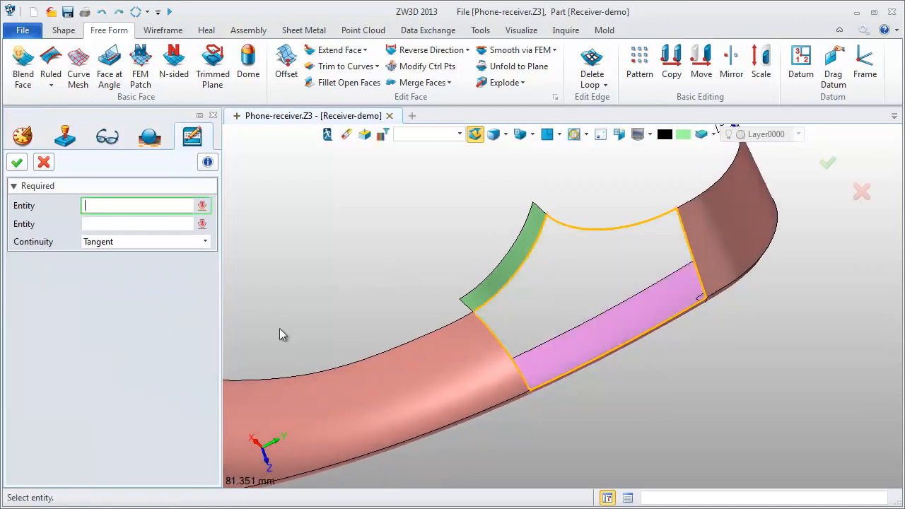
click(511, 291)
click(506, 286)
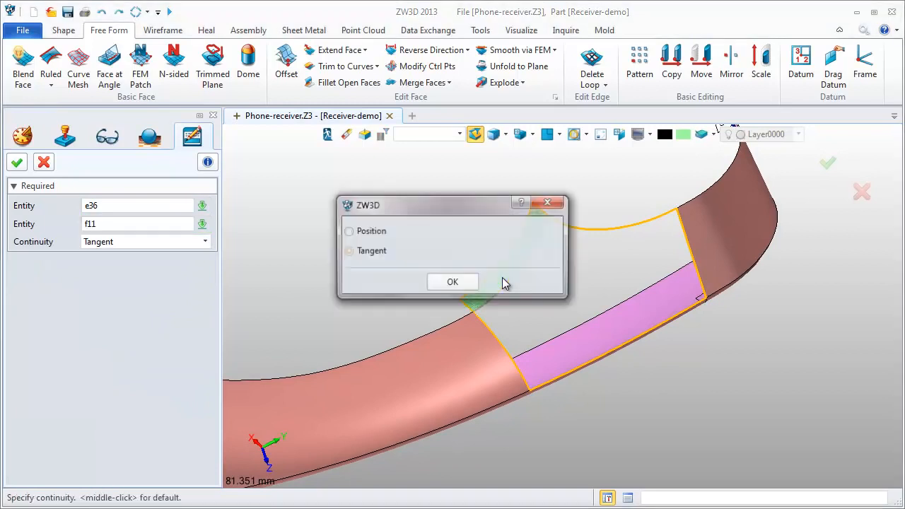
click(464, 281)
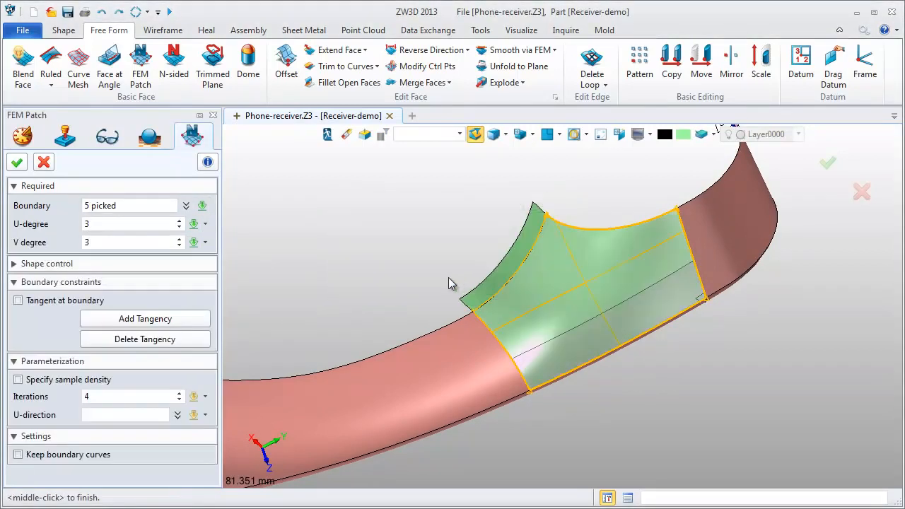
Add Tangent continuity between the patch and the adjoining face of the receiver's round earpiece end
click(209, 320)
click(687, 247)
click(697, 239)
click(470, 283)
Add Tangent continuity between the patch and the long receiver body face, and create the patch
click(184, 320)
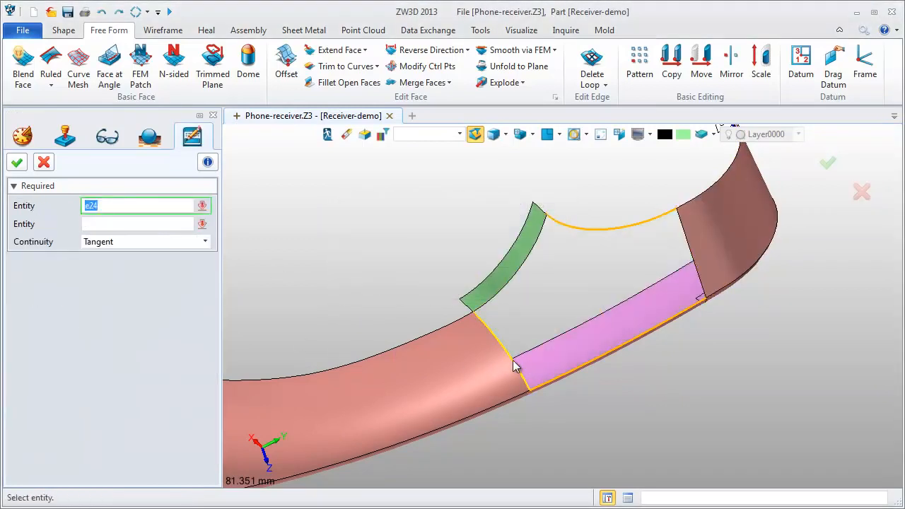
click(513, 367)
click(472, 365)
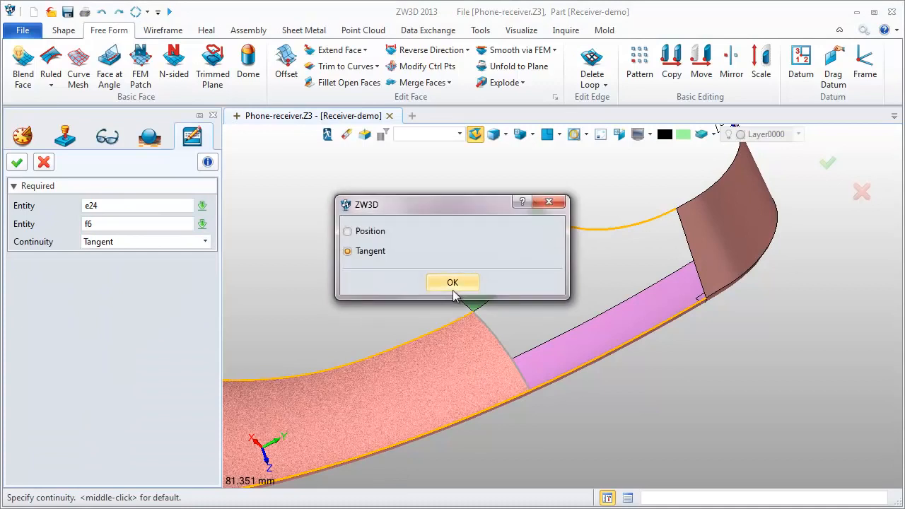
click(453, 281)
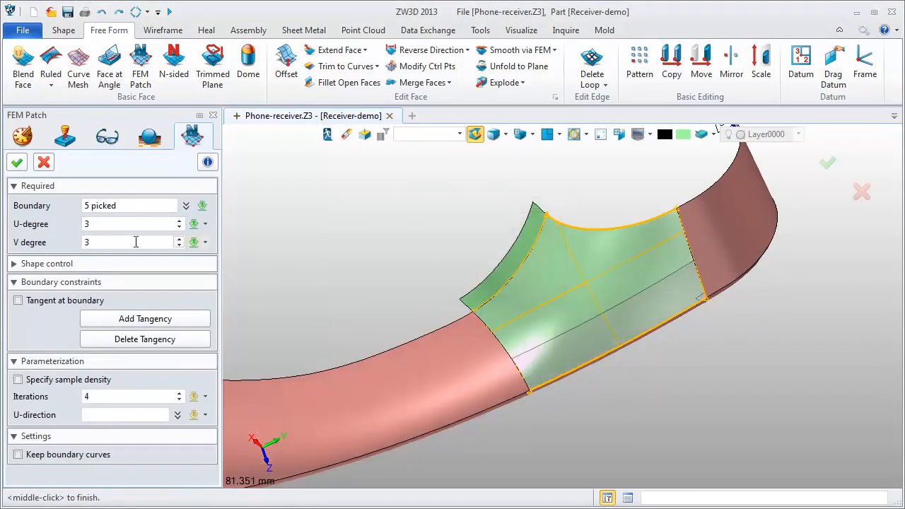
click(17, 164)
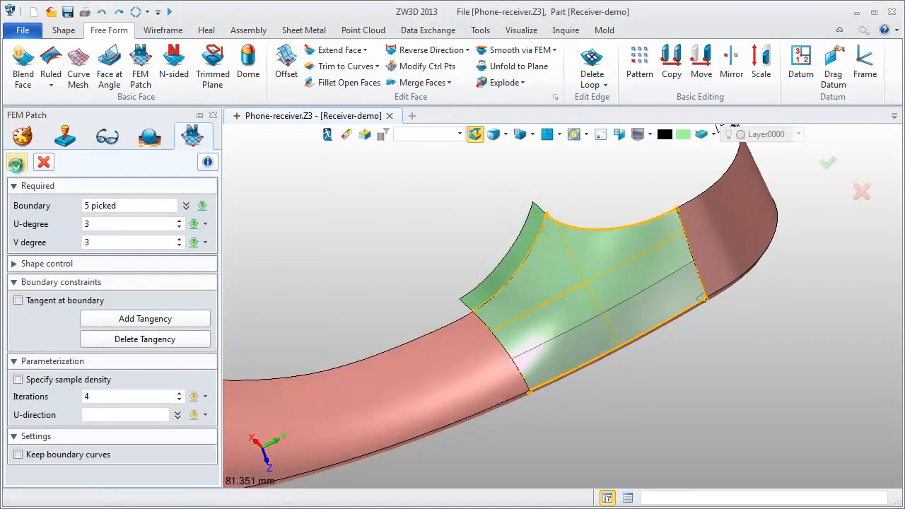
Erase the two extruded helper strips at the large middle patch and at the receiver's tip
scroll(453, 260, down, 3)
middle_drag(382, 259, 497, 250)
middle_drag(424, 253, 432, 254)
click(346, 134)
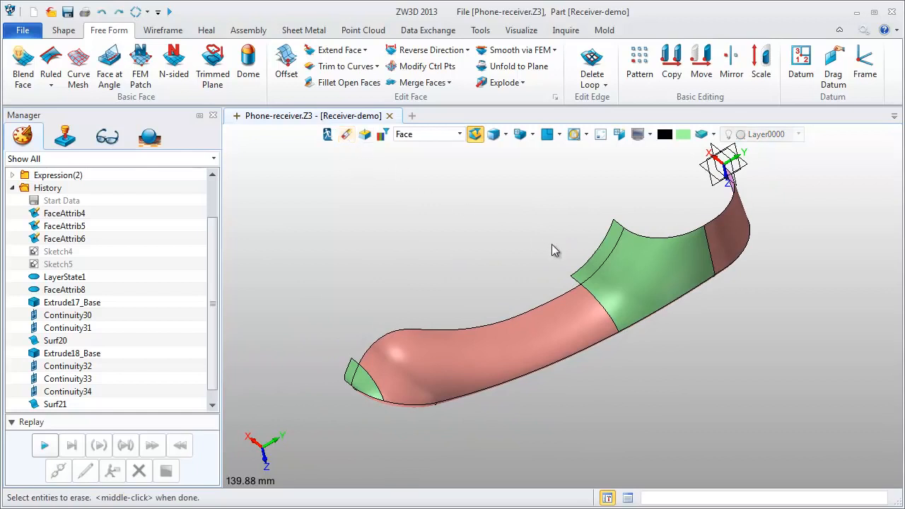
click(590, 273)
click(350, 373)
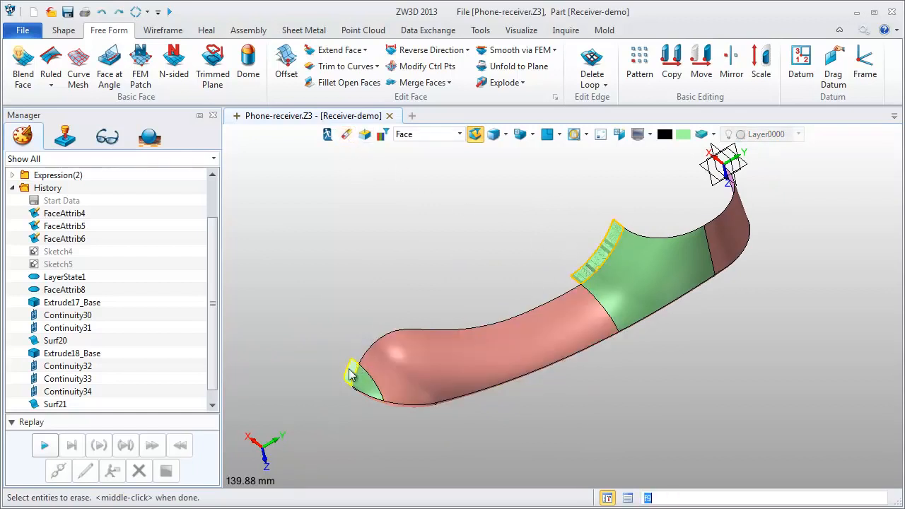
middle_click(315, 257)
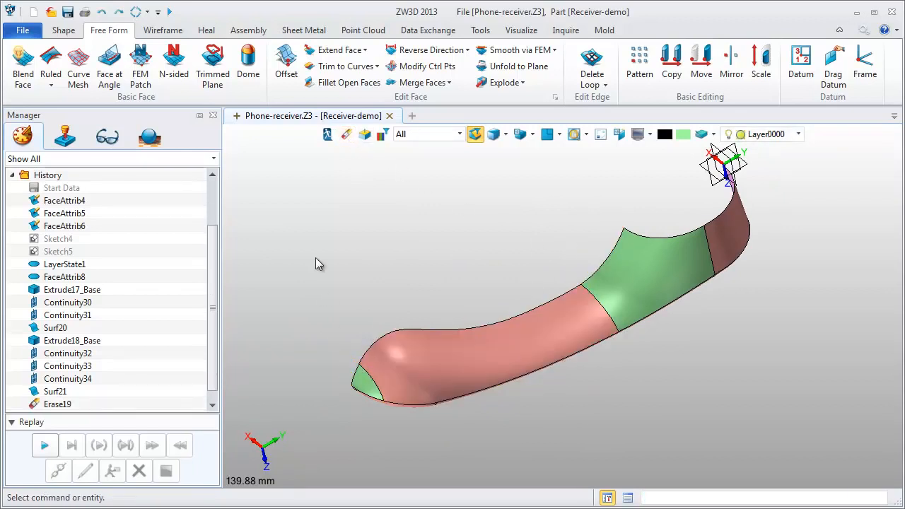
Mirror all the half-receiver faces as a copy about the lengthwise datum plane on the receiver's open side
middle_drag(413, 265, 418, 250)
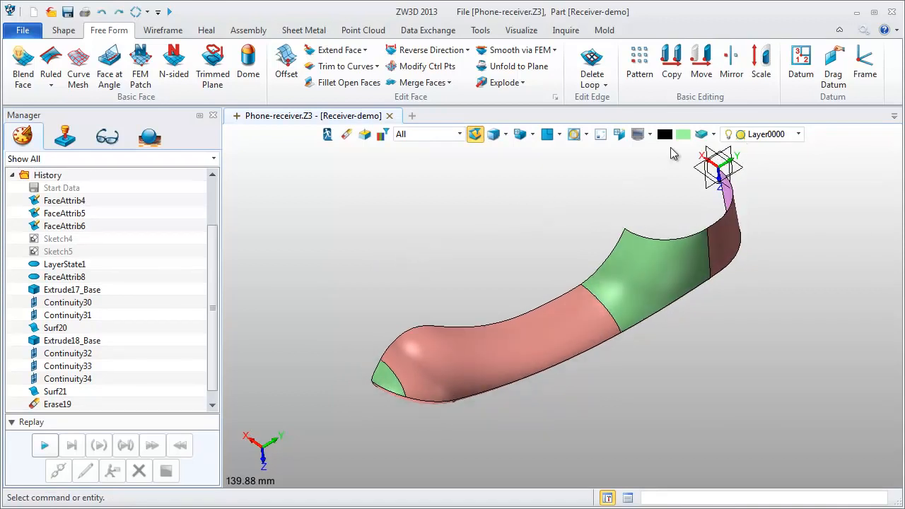
click(732, 62)
drag(346, 211, 787, 408)
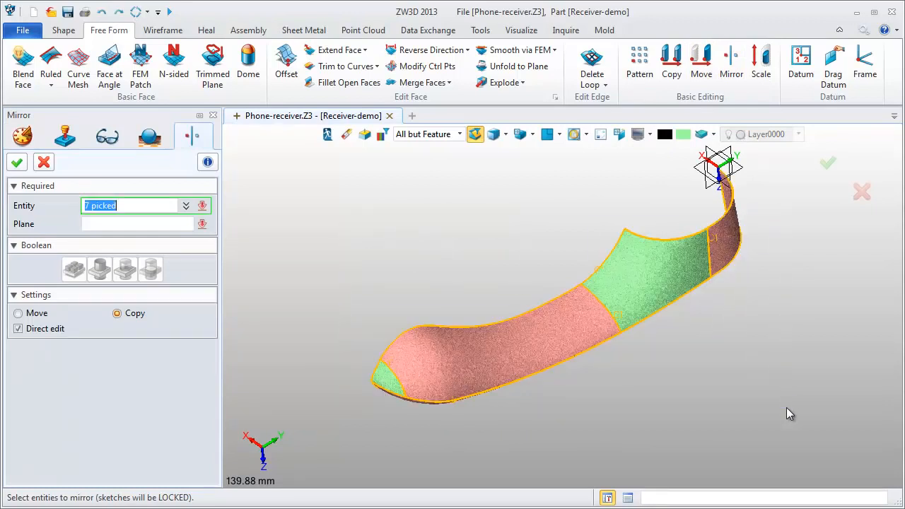
middle_click(786, 407)
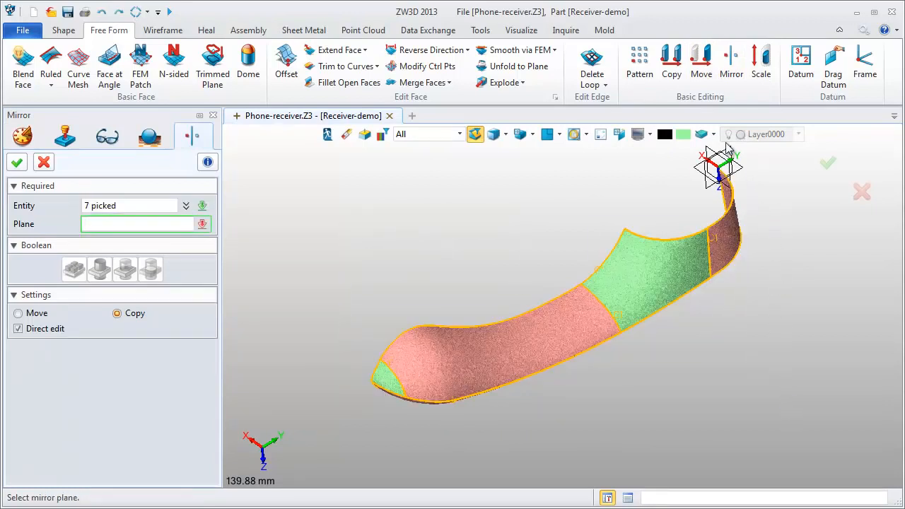
click(726, 173)
click(17, 162)
middle_drag(373, 267, 336, 290)
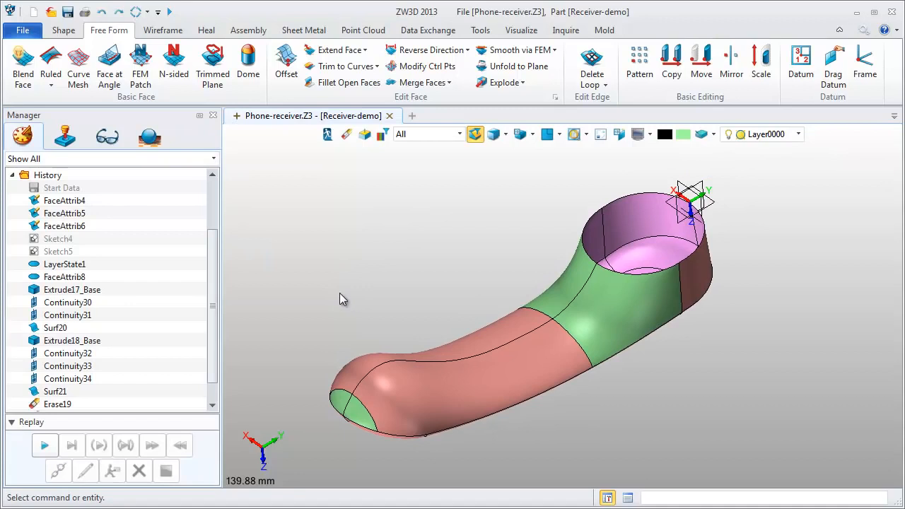
Sew all faces of the receiver with a tolerance of 0.01 and multiple edge matching enabled
click(206, 30)
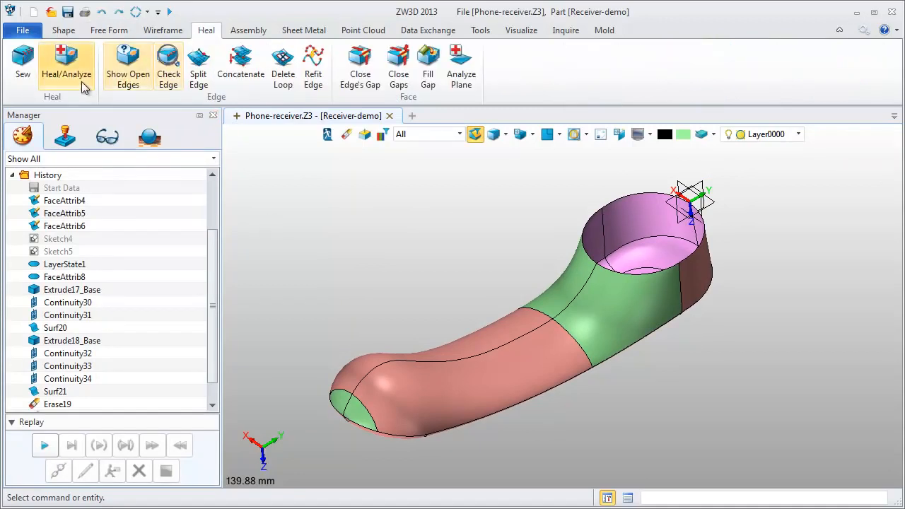
click(21, 67)
right_click(314, 195)
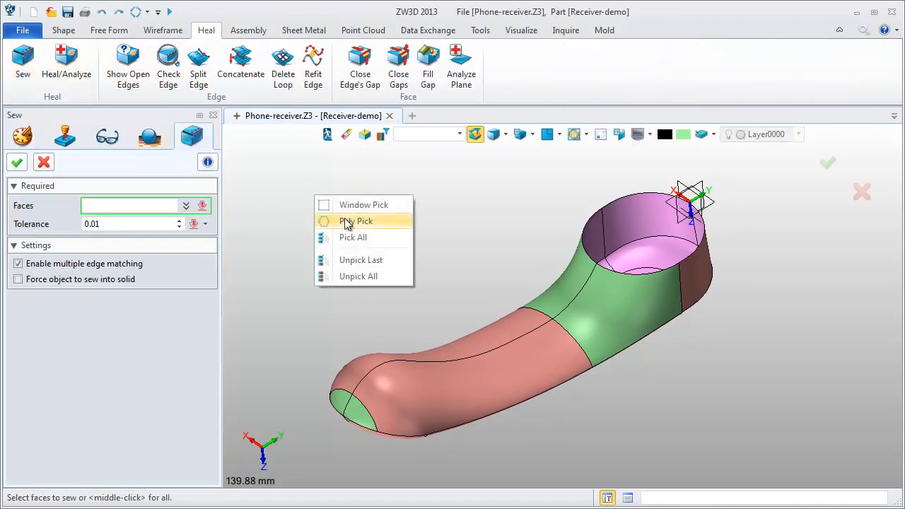
click(353, 238)
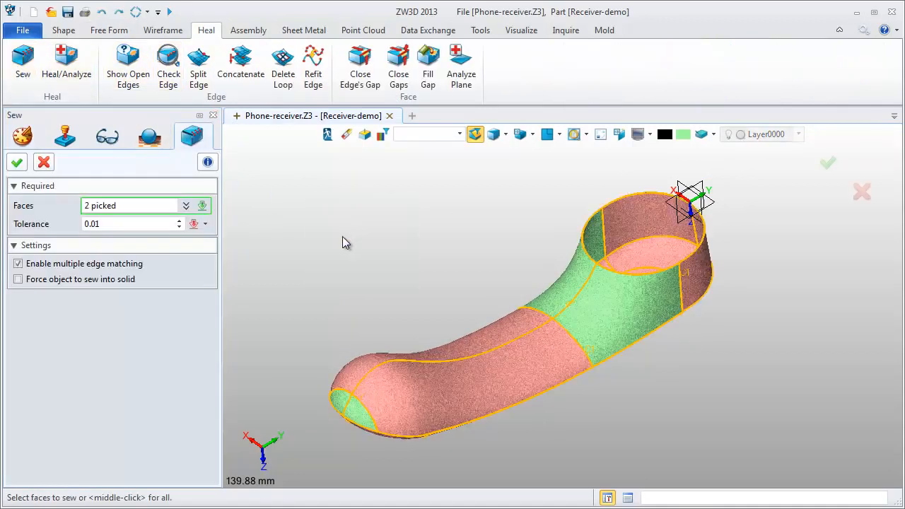
click(19, 166)
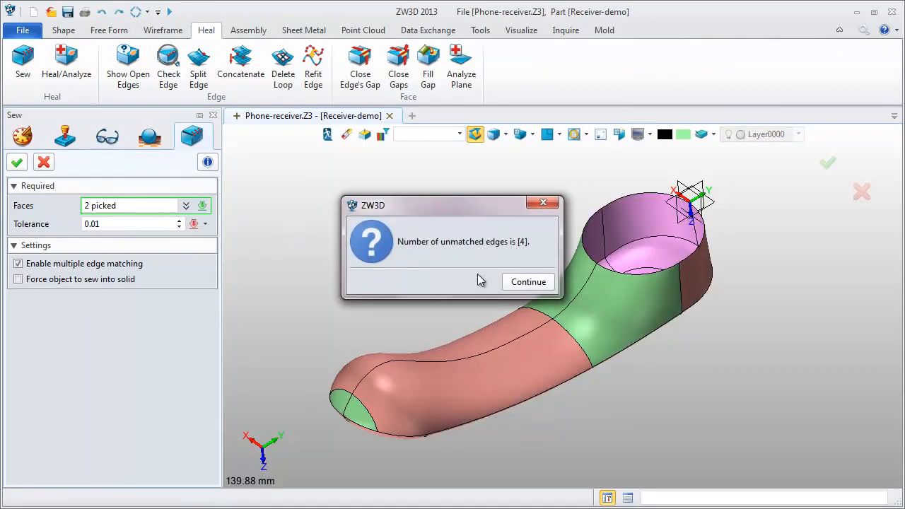
click(527, 282)
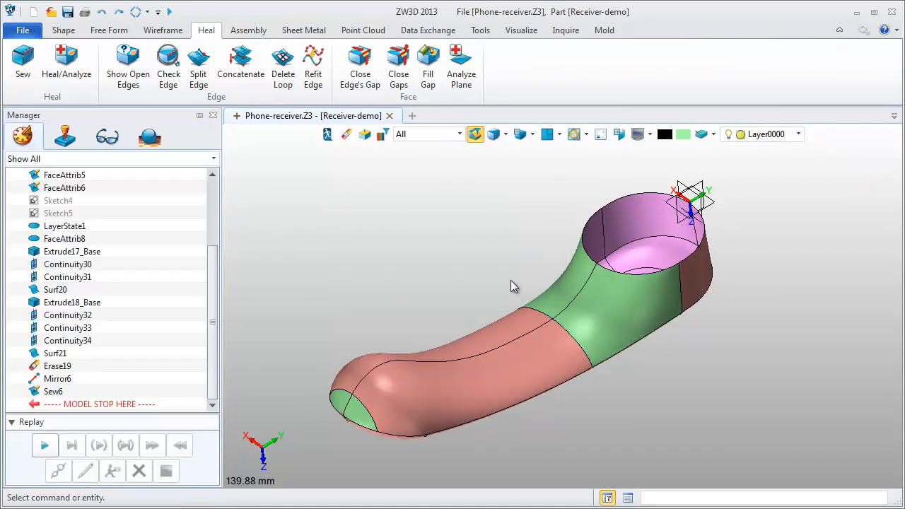
Fill all gaps in the sewn receiver with Tangent refit and a tolerance of 0.01, closing the round earpiece opening
mouse_move(449, 246)
right_down()
mouse_move(444, 262)
mouse_move(444, 240)
right_up()
click(425, 78)
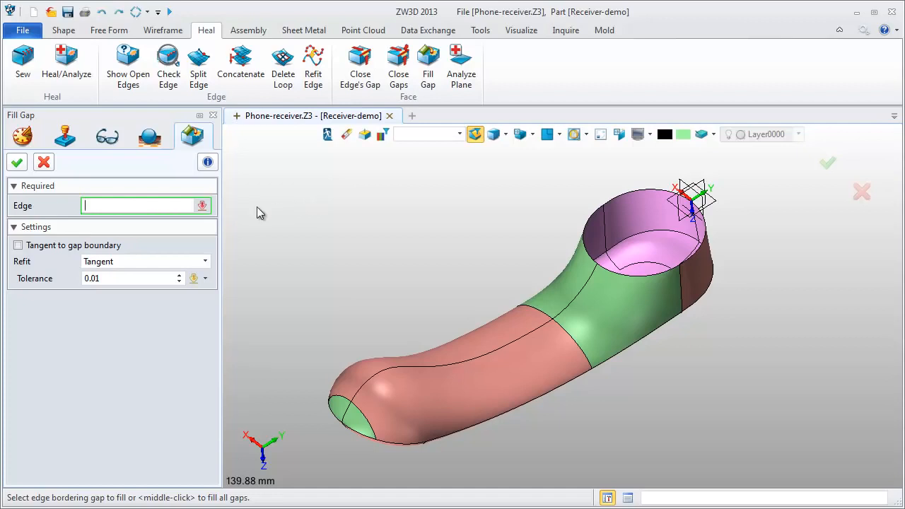
click(18, 163)
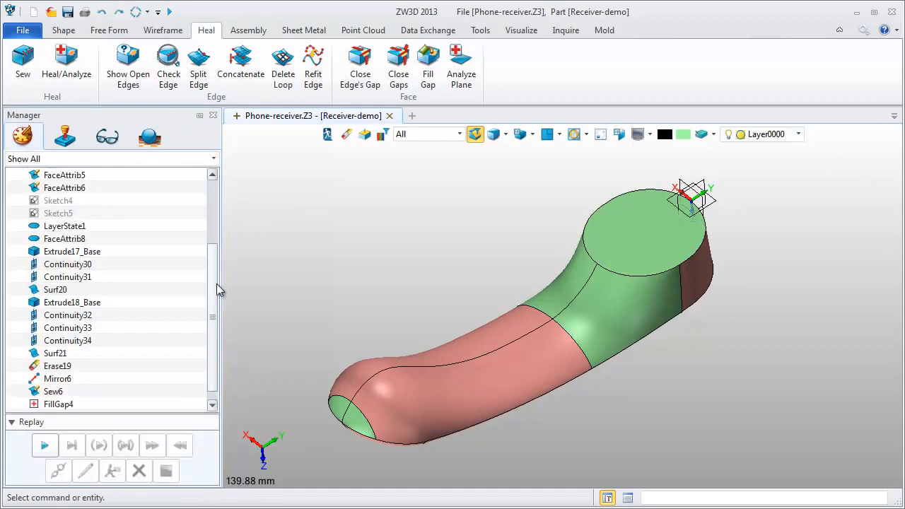
drag(214, 283, 216, 203)
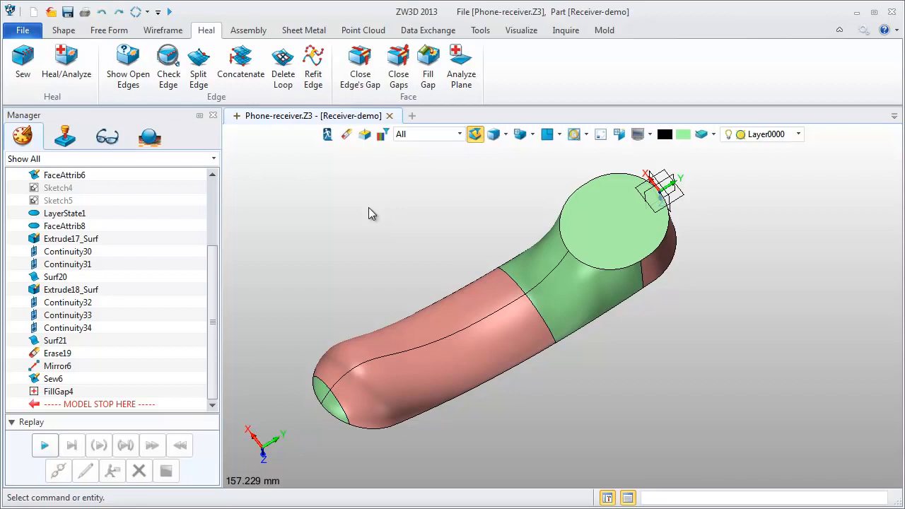
Cut a sphere of radius 16 mm out of the round earpiece face, centred on the rim's centre of curvature
click(63, 30)
click(53, 66)
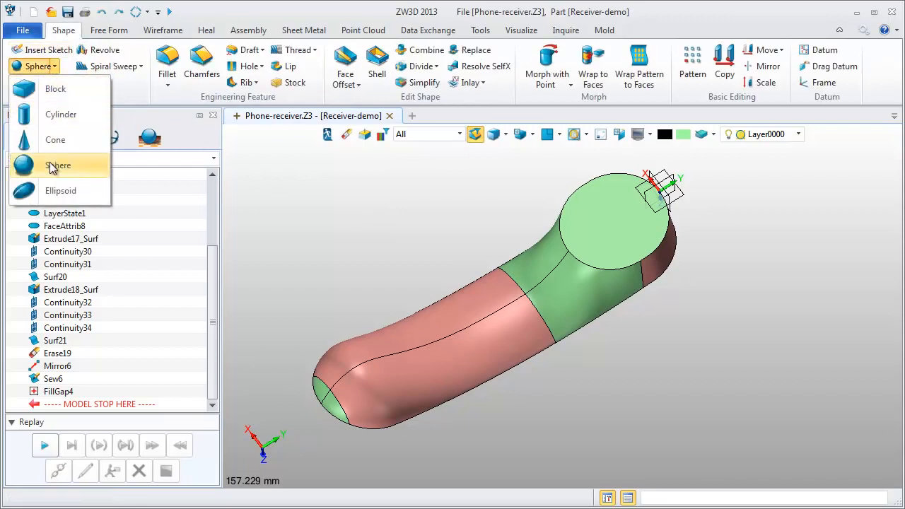
click(51, 167)
right_click(373, 196)
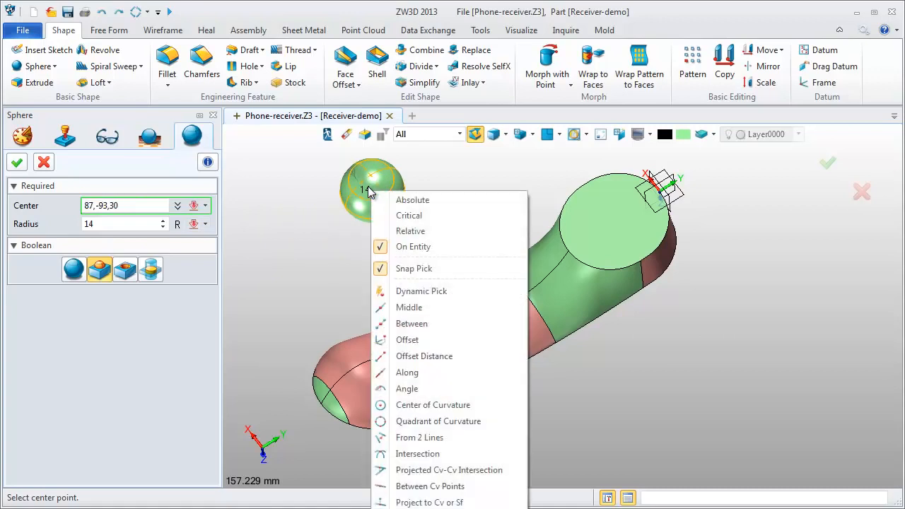
click(421, 405)
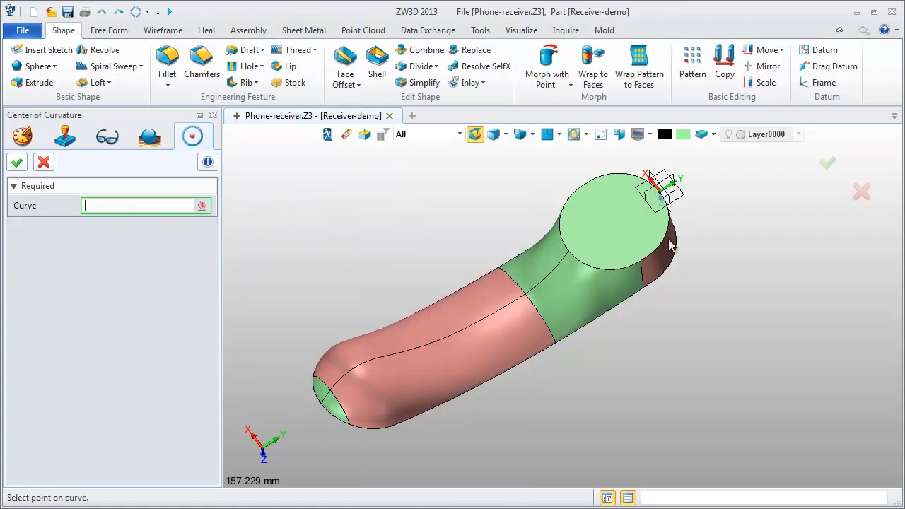
click(669, 242)
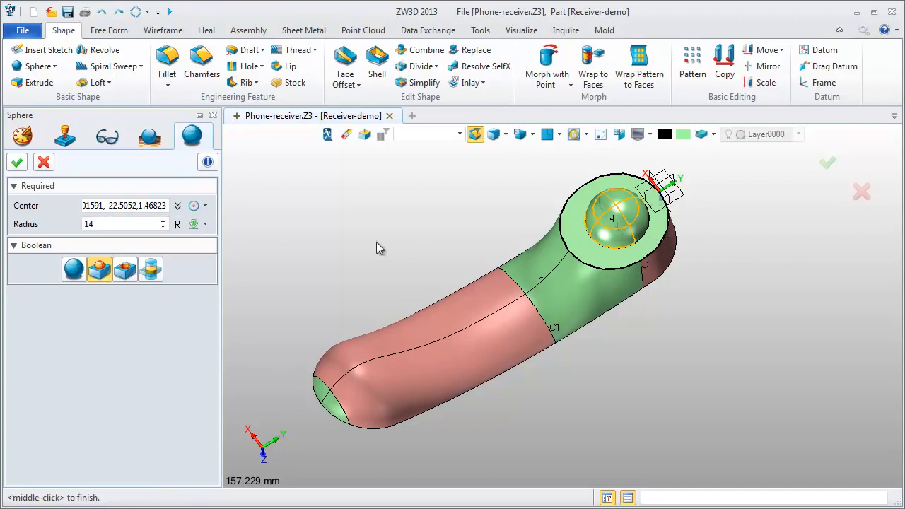
click(112, 223)
scroll(111, 223, up, 2)
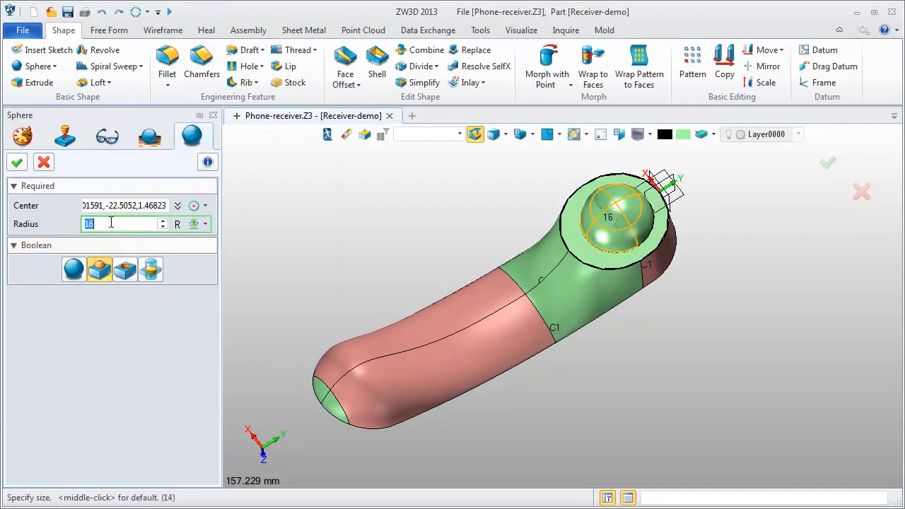
key(Return)
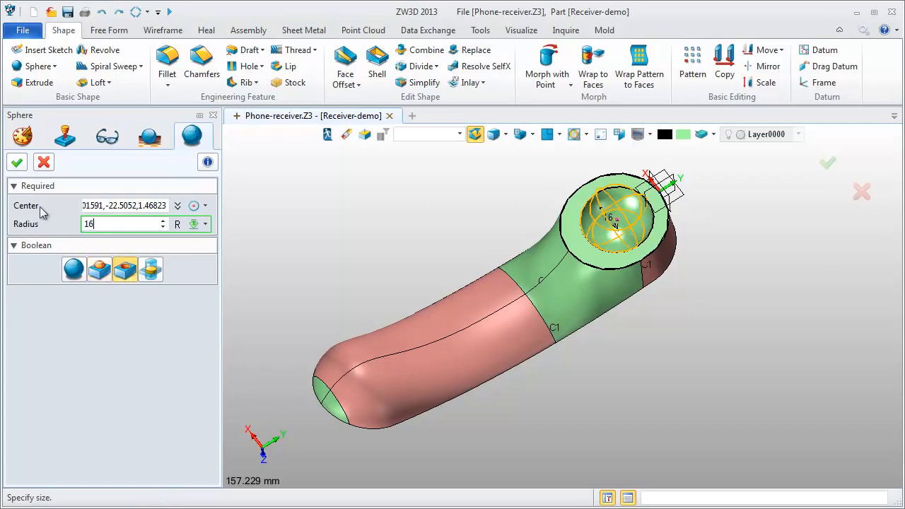
click(17, 162)
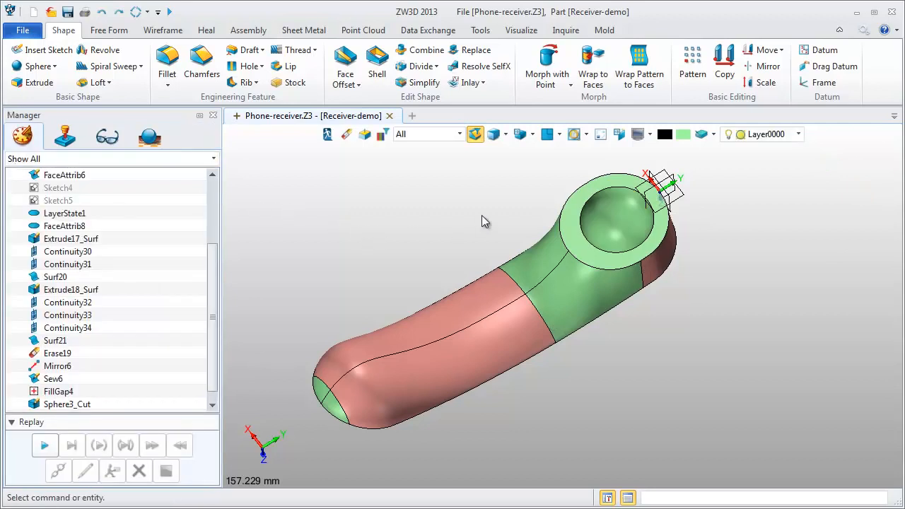
Fillet the earpiece's outer rim edges and the spherical recess edge with a radius of 2 mm
middle_drag(491, 204, 469, 236)
scroll(669, 192, up, 3)
scroll(674, 198, up, 2)
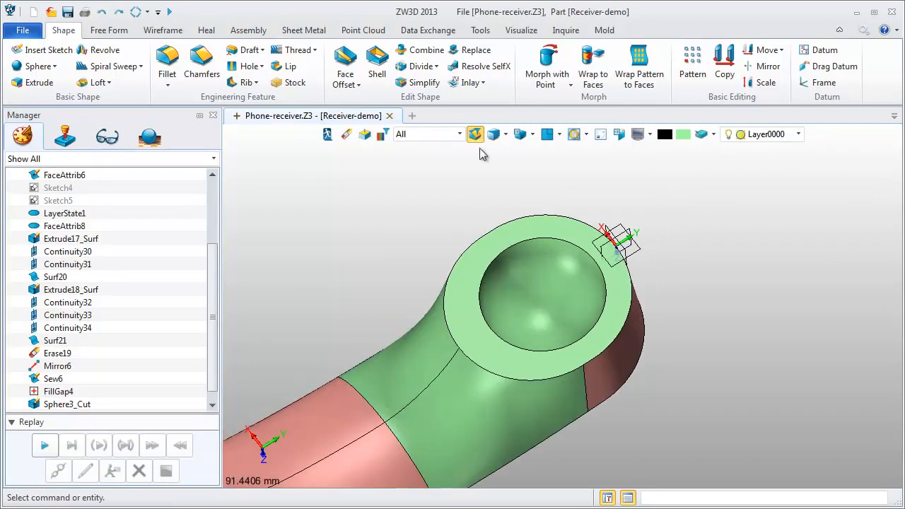
click(167, 67)
click(461, 260)
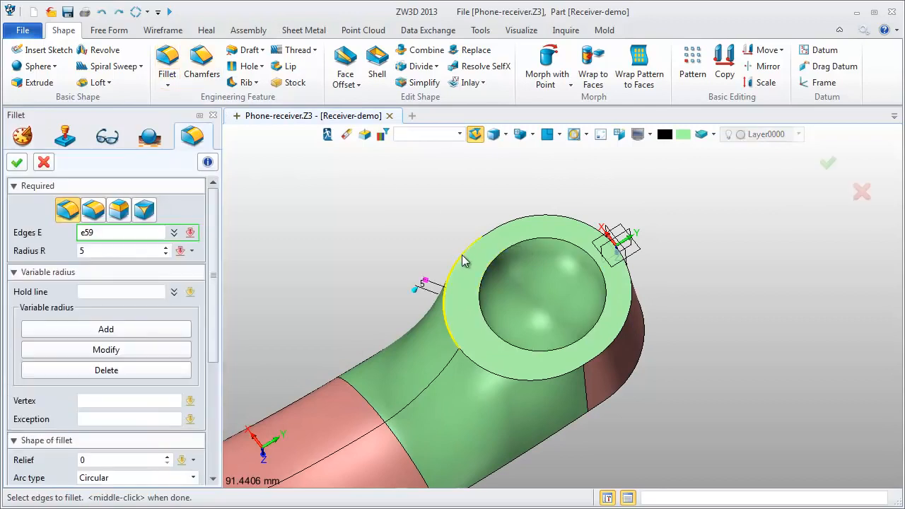
click(461, 260)
click(486, 280)
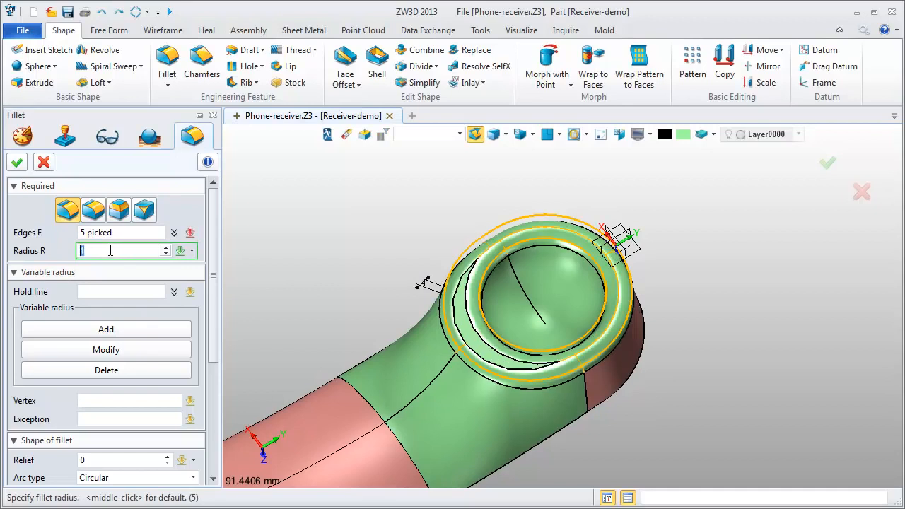
key(Return)
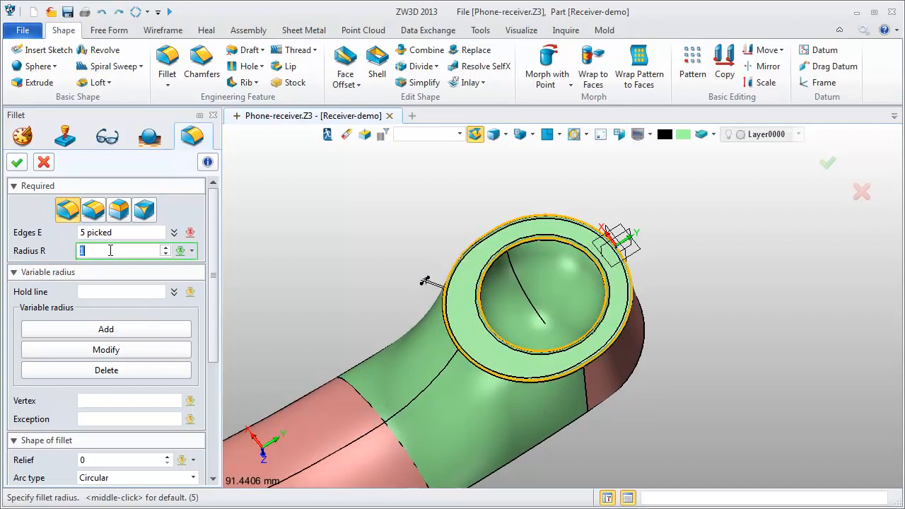
text(2)
key(Return)
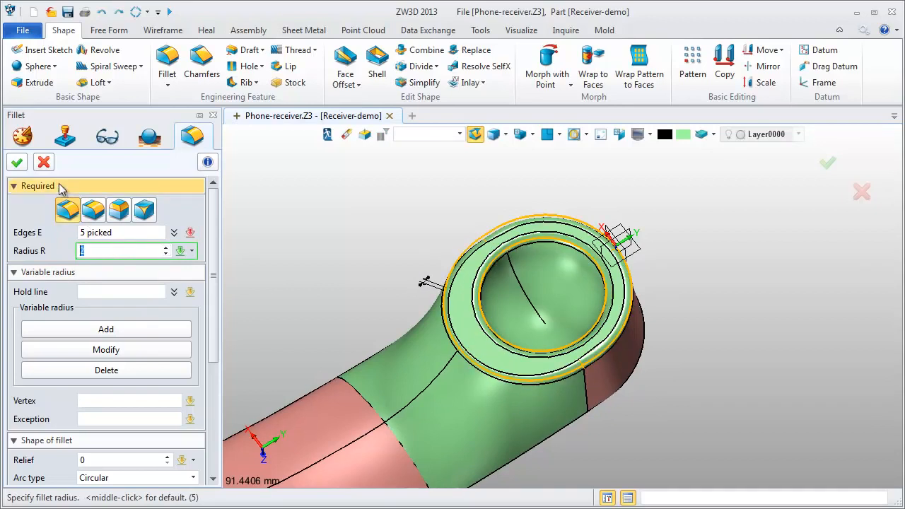
click(18, 164)
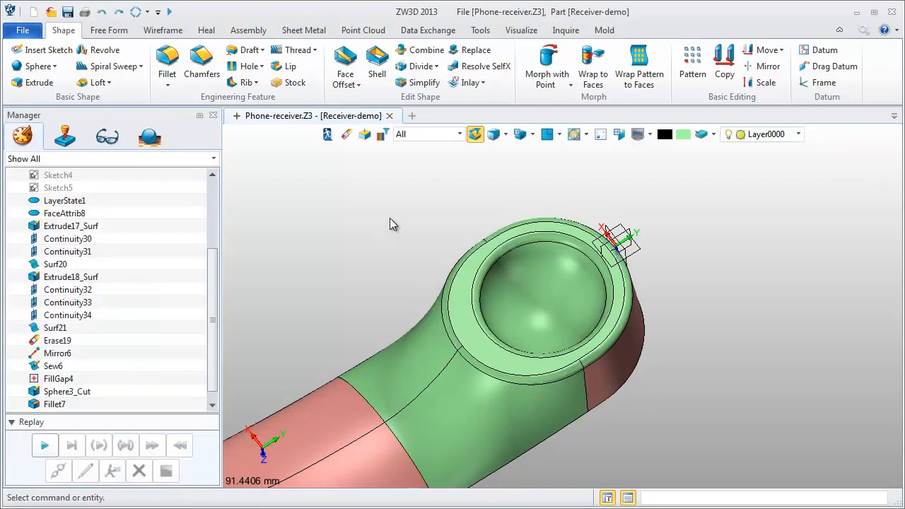
Turn on the Reference layer so its sketches are shown with the receiver
scroll(531, 192, down, 3)
scroll(702, 195, down, 2)
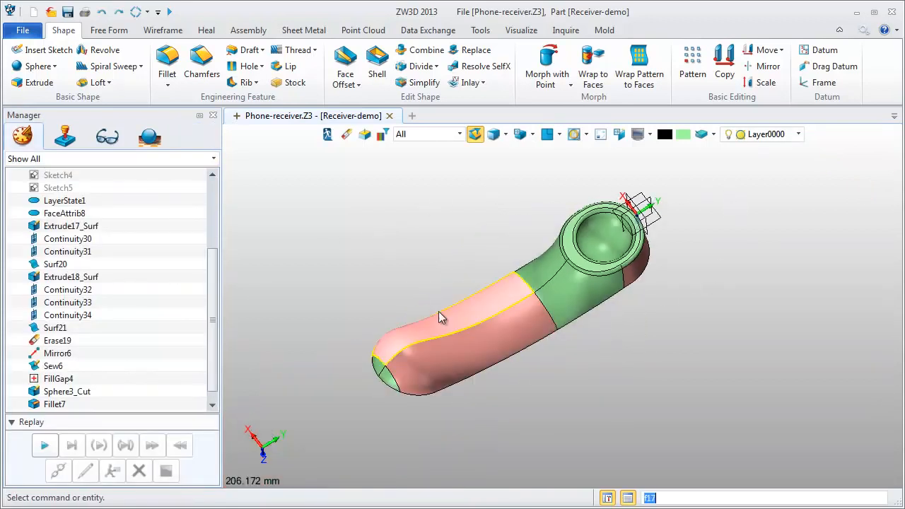
middle_drag(385, 294, 395, 280)
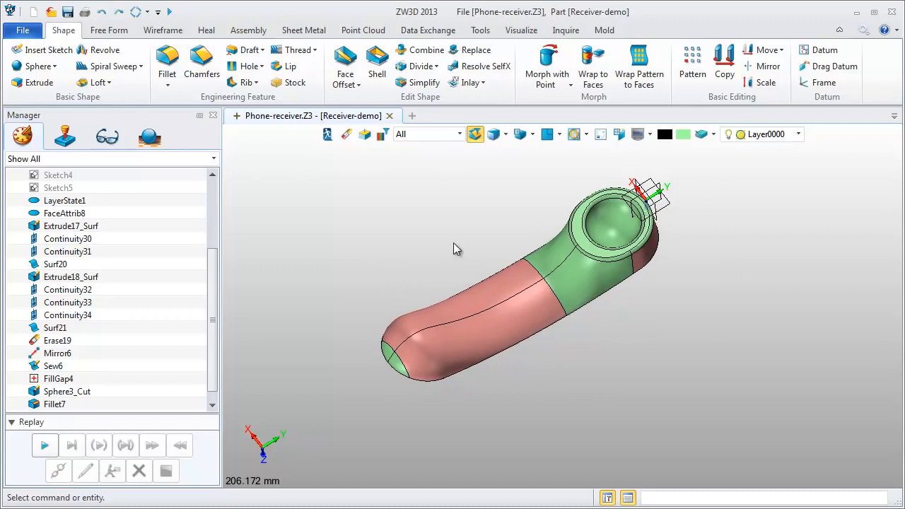
scroll(454, 242, up, 2)
click(798, 134)
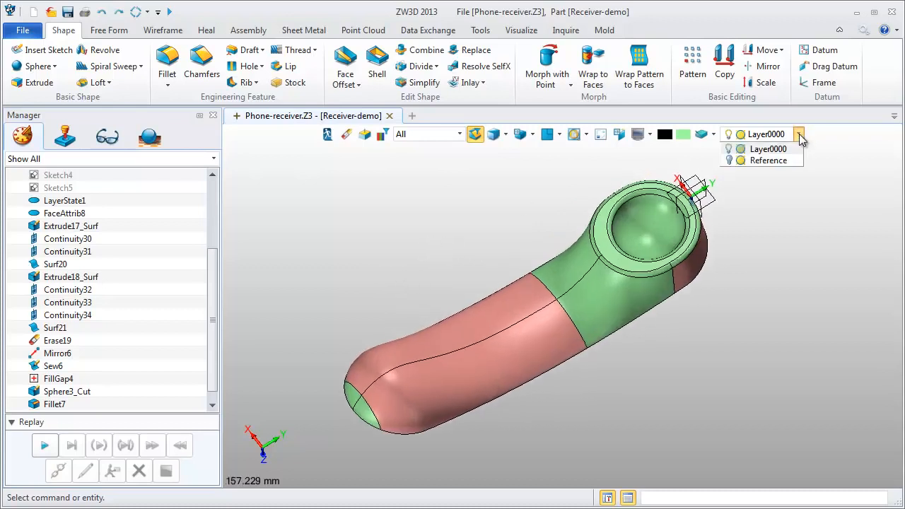
click(734, 160)
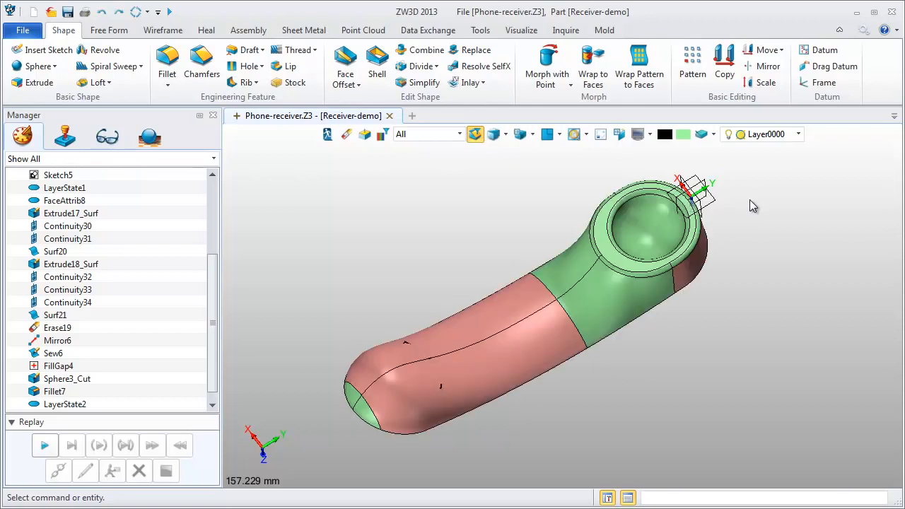
Cut the five-sided sketch near the receiver's lower end as a two-sided extrusion from -33 to 9, and erase the resulting pocket faces
click(32, 82)
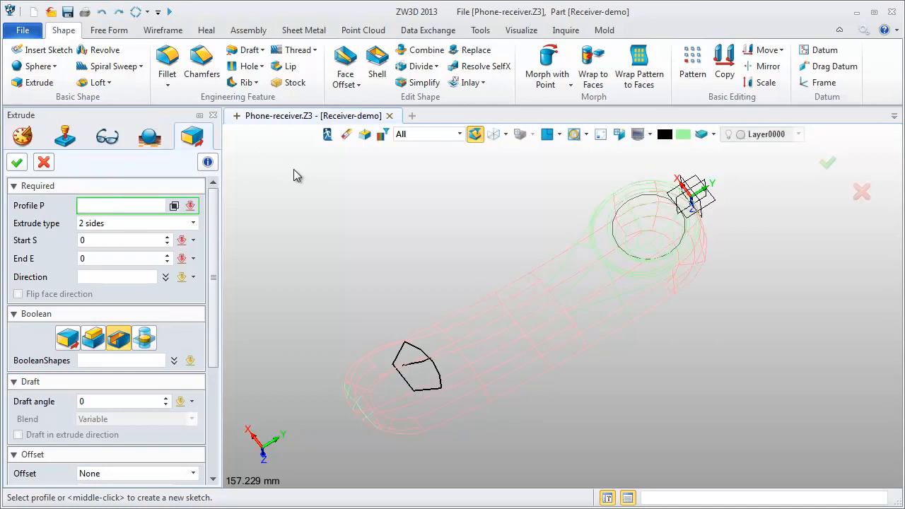
click(404, 348)
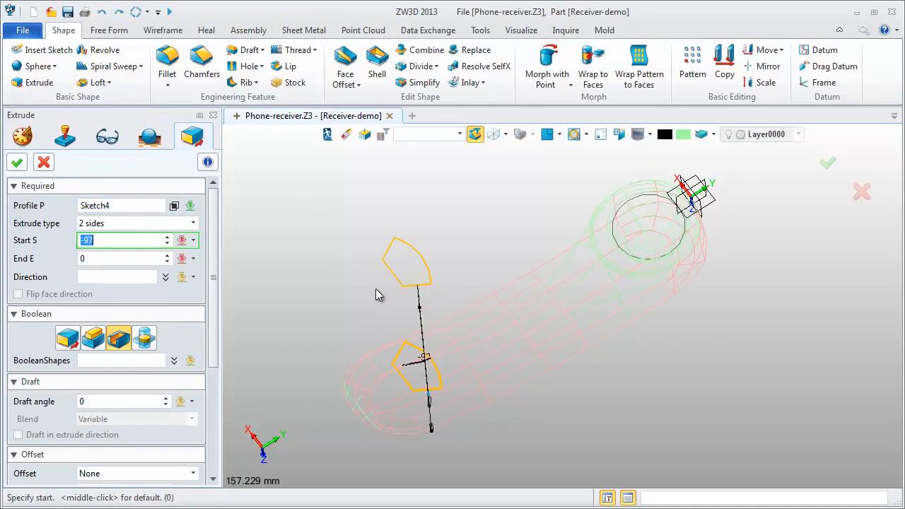
click(405, 362)
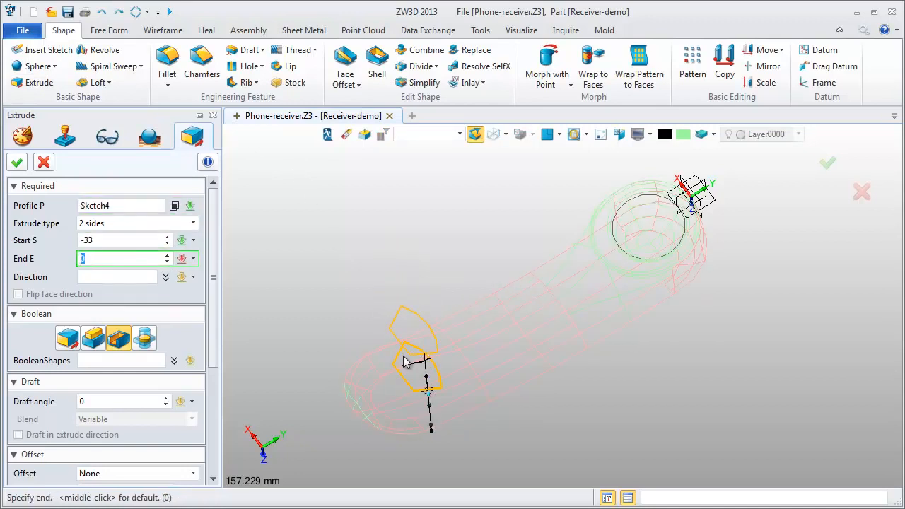
click(410, 407)
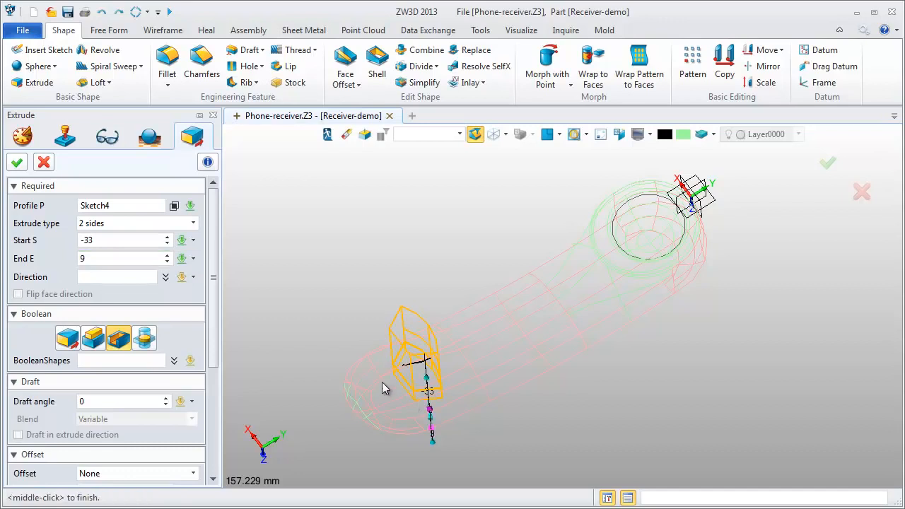
key(ctrl+f)
click(22, 165)
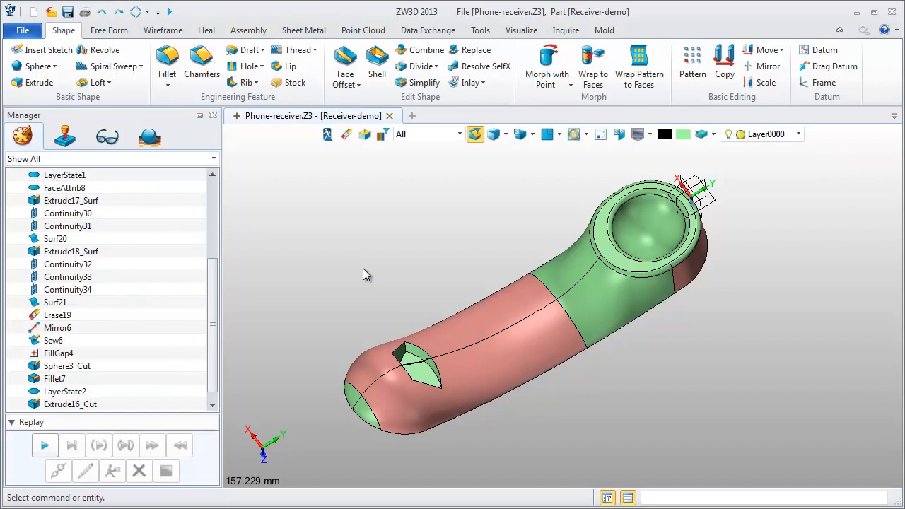
right_click(424, 380)
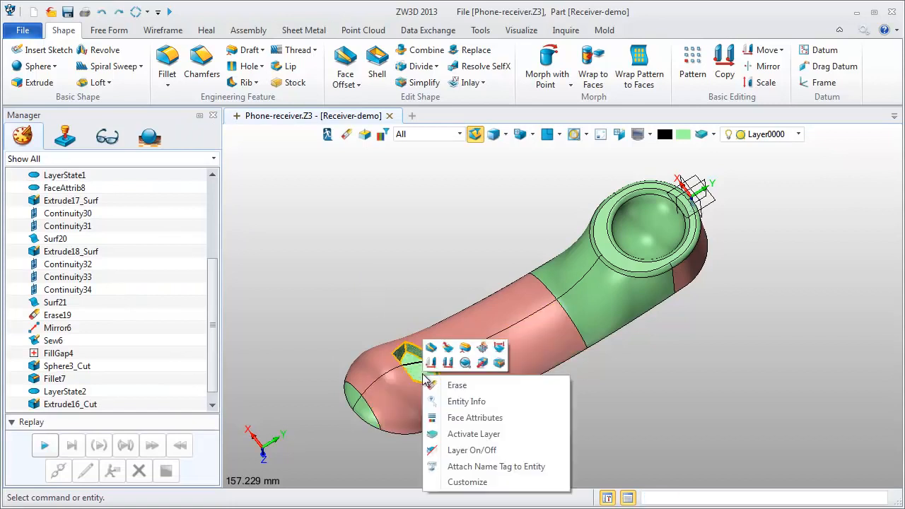
click(457, 385)
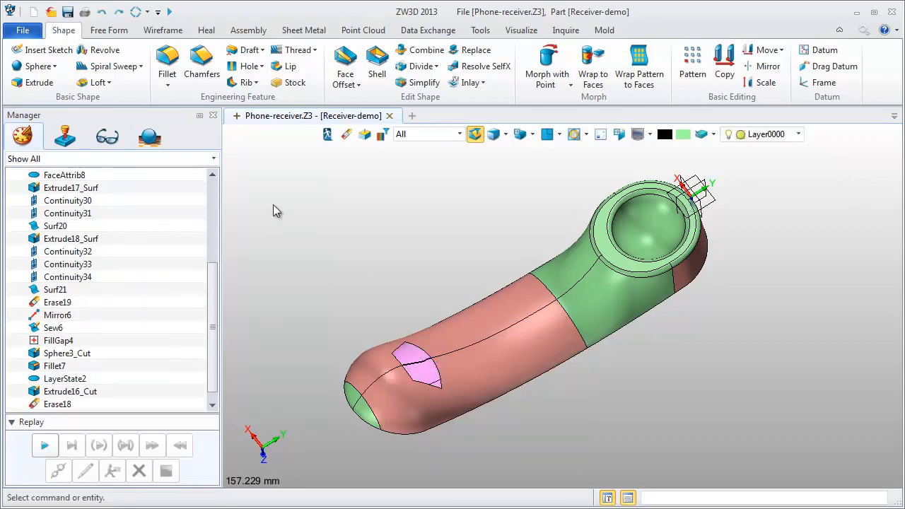
Start a curve mesh over the five-sided opening, using its long curved side and the opposite side as two curve lists for the U curves
scroll(366, 453, up, 5)
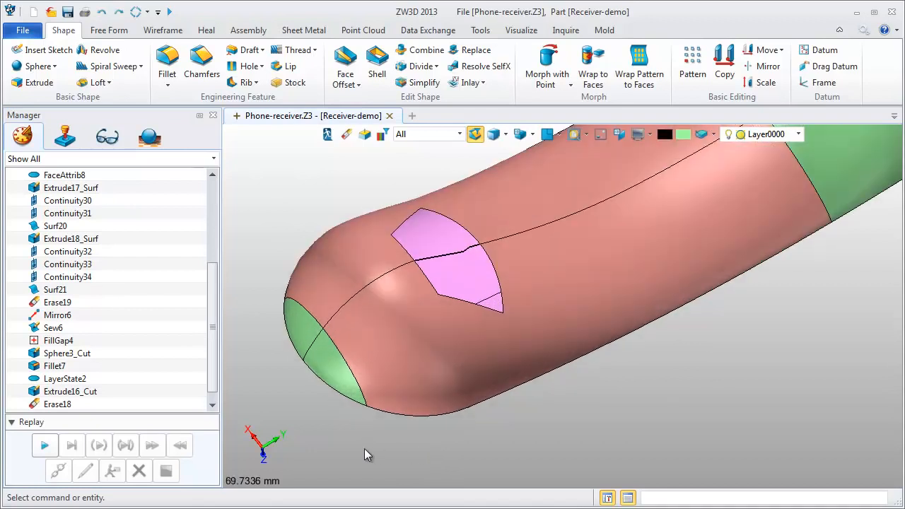
click(113, 32)
click(78, 65)
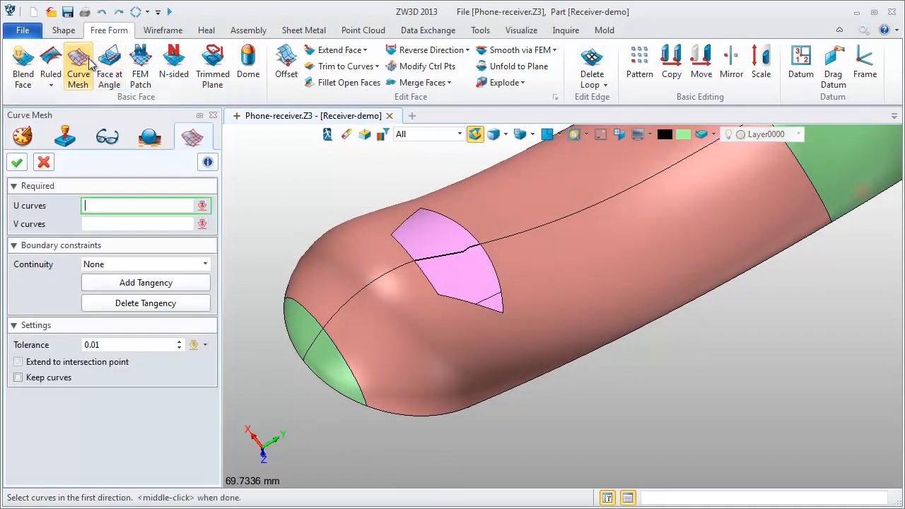
right_click(282, 161)
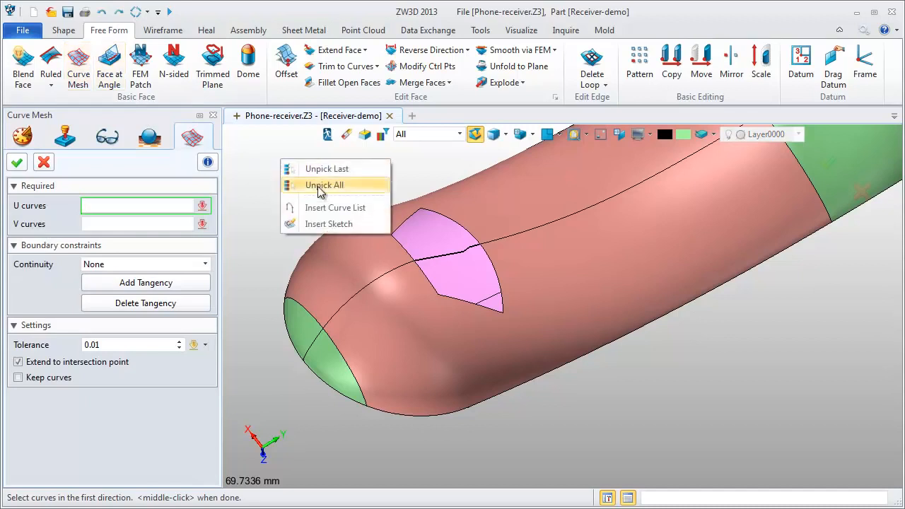
click(329, 206)
click(456, 225)
click(504, 273)
middle_click(246, 168)
right_click(246, 168)
click(293, 214)
click(398, 240)
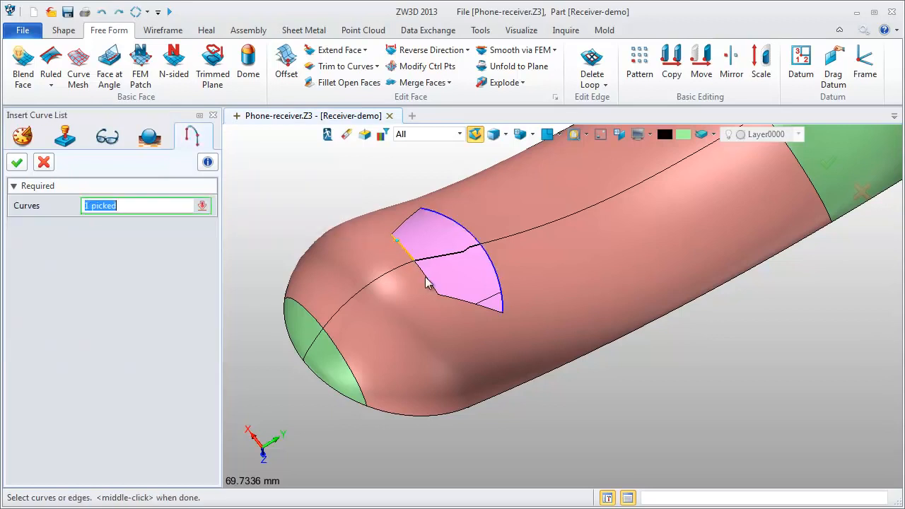
click(427, 278)
middle_click(281, 178)
middle_click(281, 183)
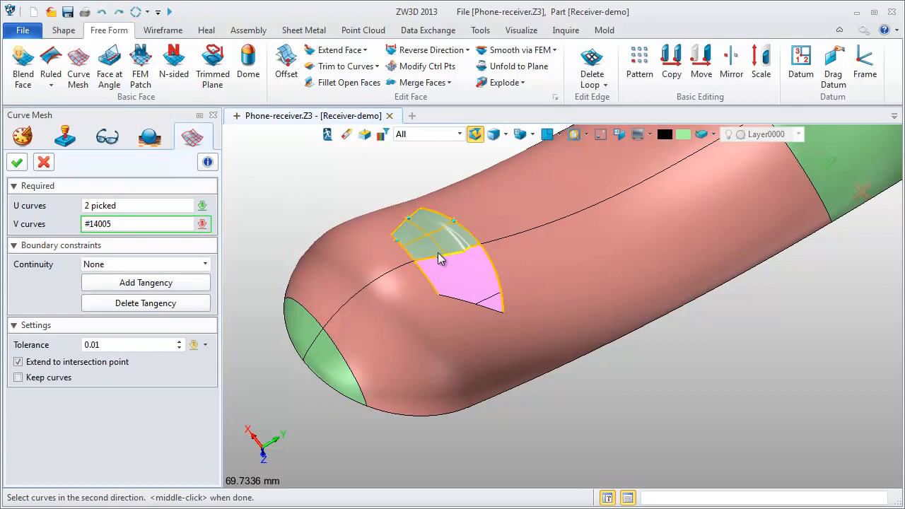
Finish the curve mesh with the two end edges and the middle curve as V curves and Tangent boundary continuity
click(471, 308)
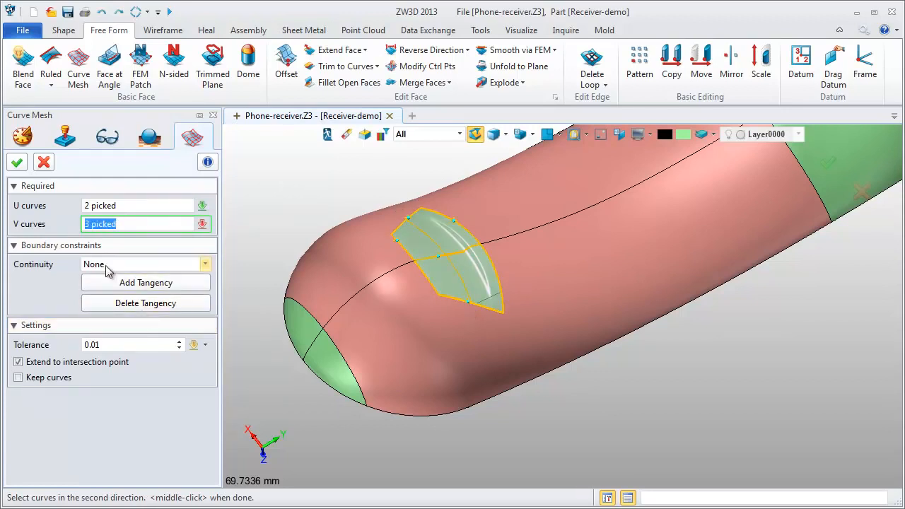
click(138, 265)
click(111, 289)
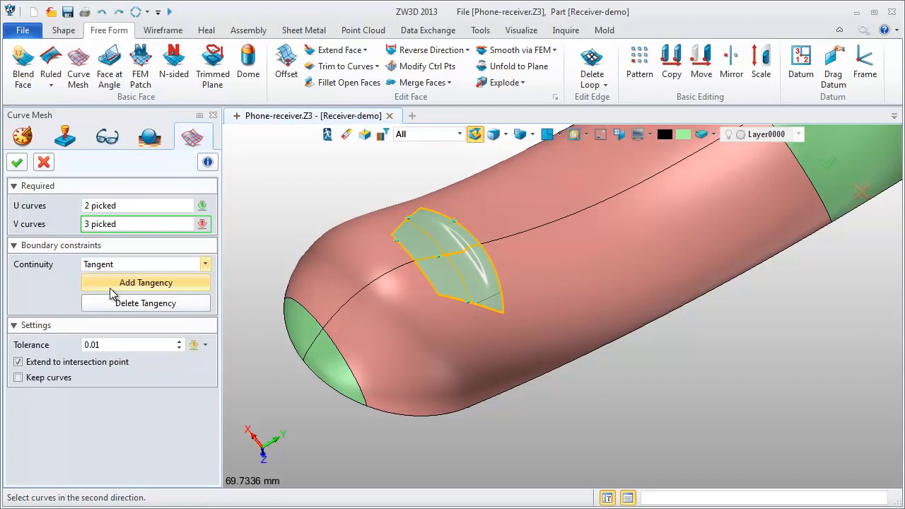
click(17, 162)
Hide the edge lines of the shaded receiver
scroll(326, 225, down, 2)
middle_drag(311, 187, 307, 232)
scroll(306, 228, down, 4)
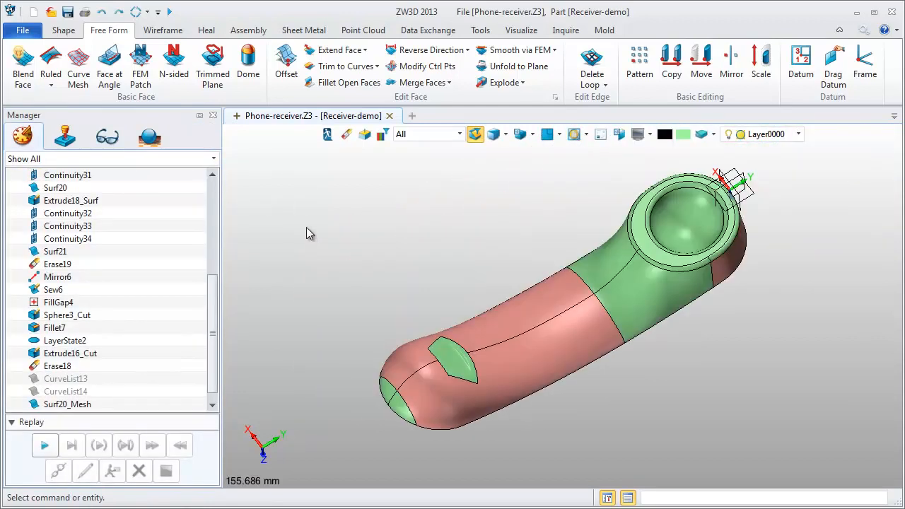
click(521, 136)
Filter the selection to Shape and set the whole receiver's face color to light green, RGB 160, 255, 160
middle_drag(466, 227, 431, 202)
click(460, 133)
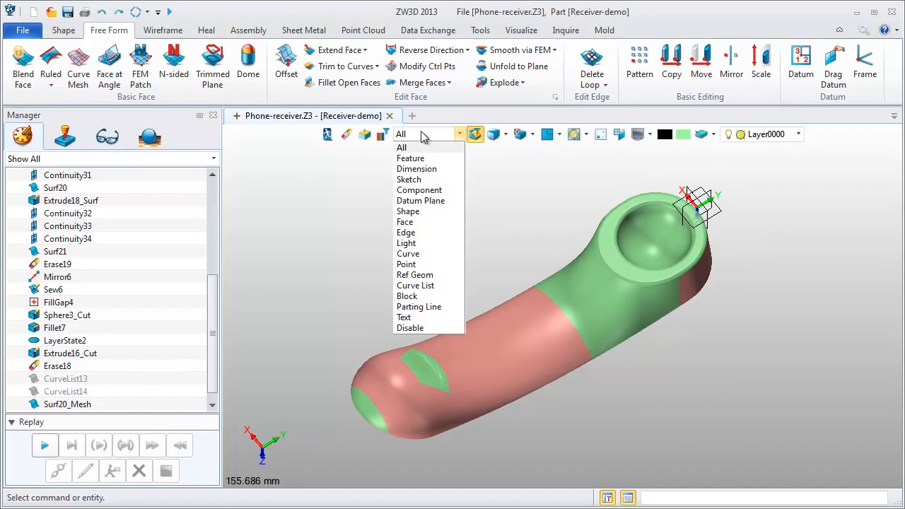
click(408, 210)
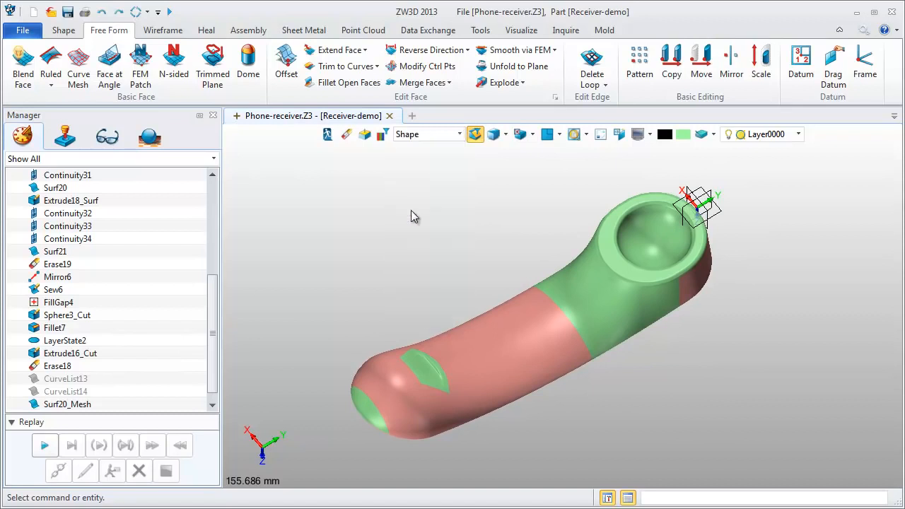
right_click(493, 336)
click(538, 396)
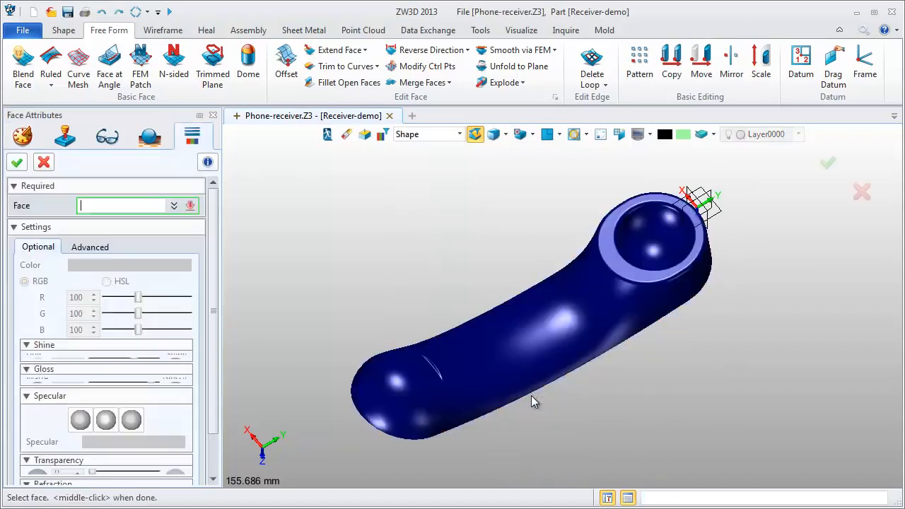
click(160, 267)
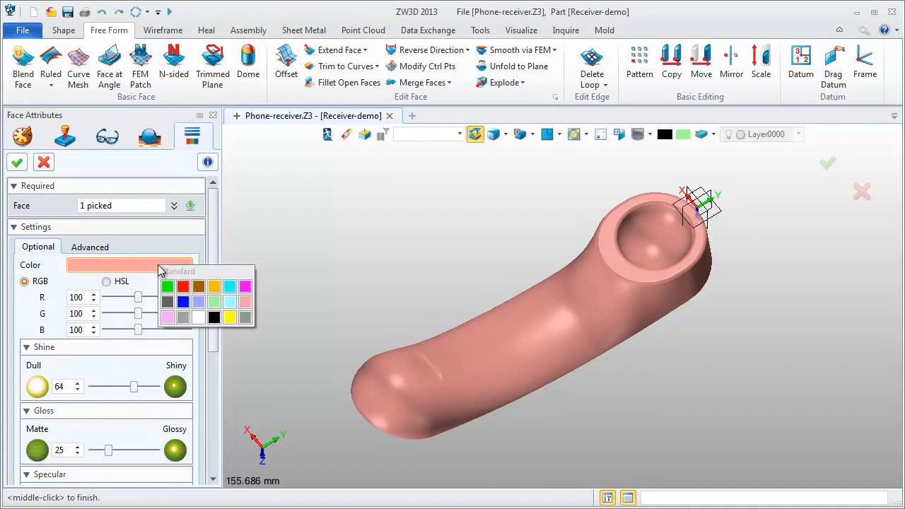
click(218, 302)
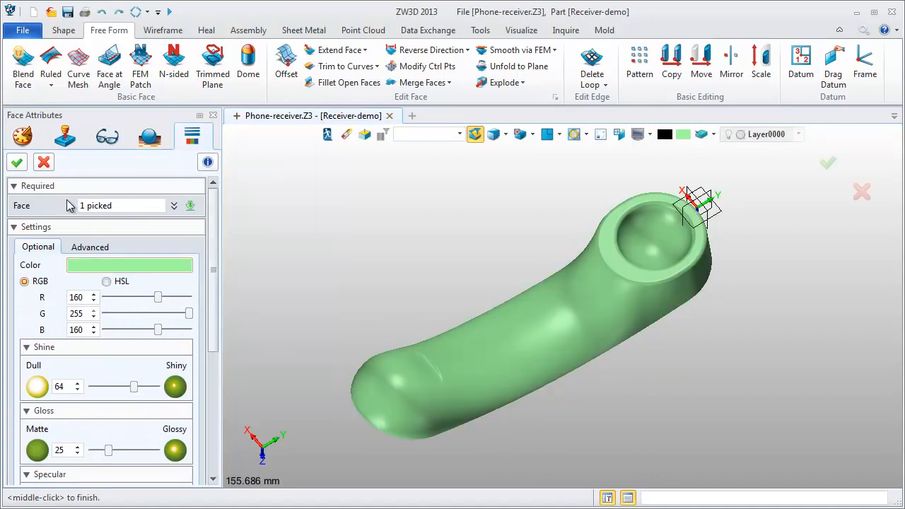
click(17, 162)
Examine the receiver's surface smoothness from several angles with a horizontal zebra-stripe face analysis, and close the analysis
right_drag(406, 213, 461, 278)
right_drag(690, 391, 542, 374)
right_drag(462, 300, 444, 324)
middle_drag(599, 292, 439, 286)
click(566, 30)
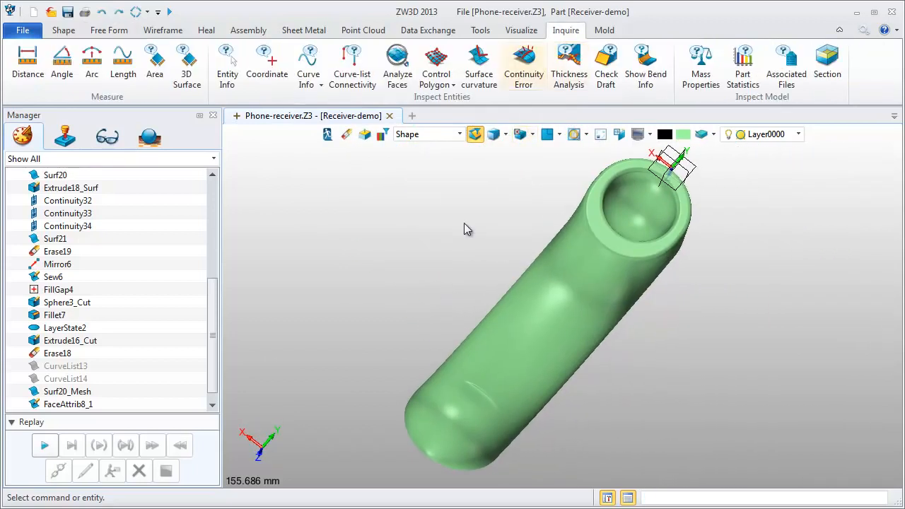
click(397, 67)
right_drag(442, 255, 474, 257)
scroll(452, 410, up, 3)
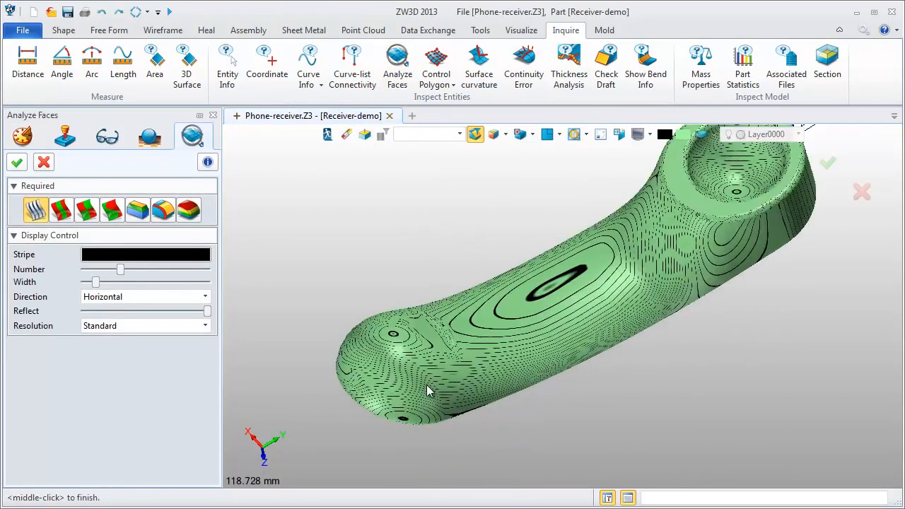
scroll(457, 418, up, 2)
scroll(514, 434, down, 3)
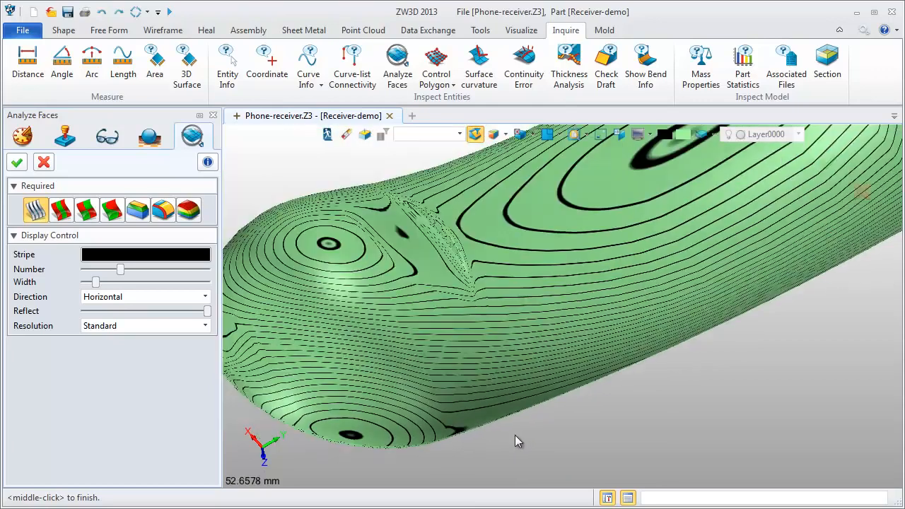
right_drag(832, 261, 640, 354)
right_drag(542, 259, 531, 269)
scroll(530, 272, down, 2)
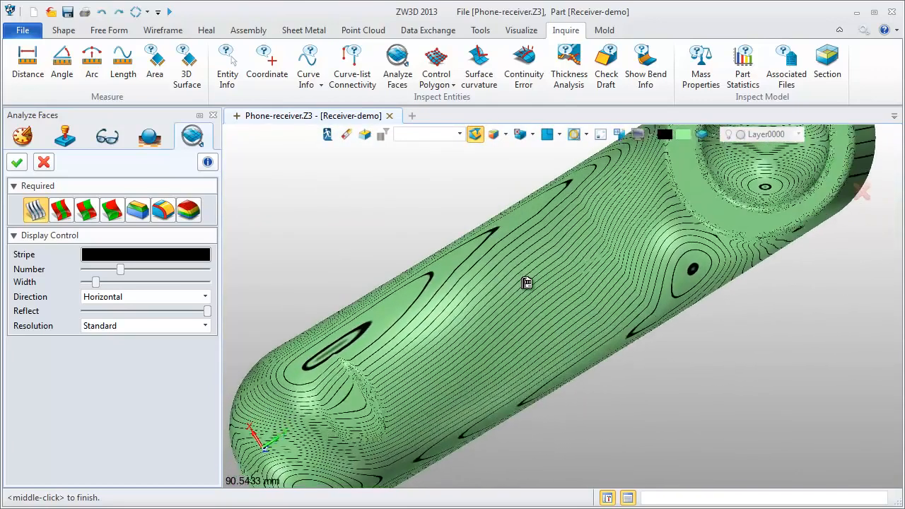
right_drag(482, 188, 497, 244)
right_drag(432, 204, 618, 309)
right_drag(492, 224, 496, 287)
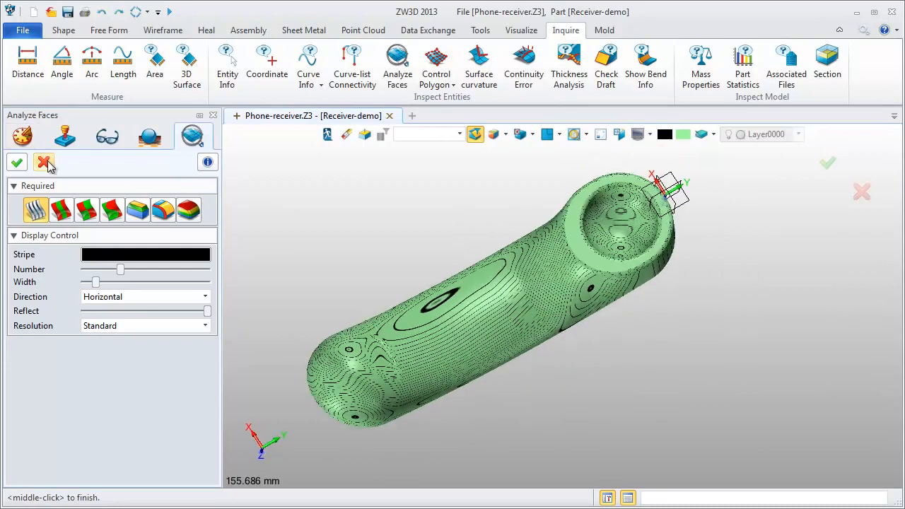
click(45, 163)
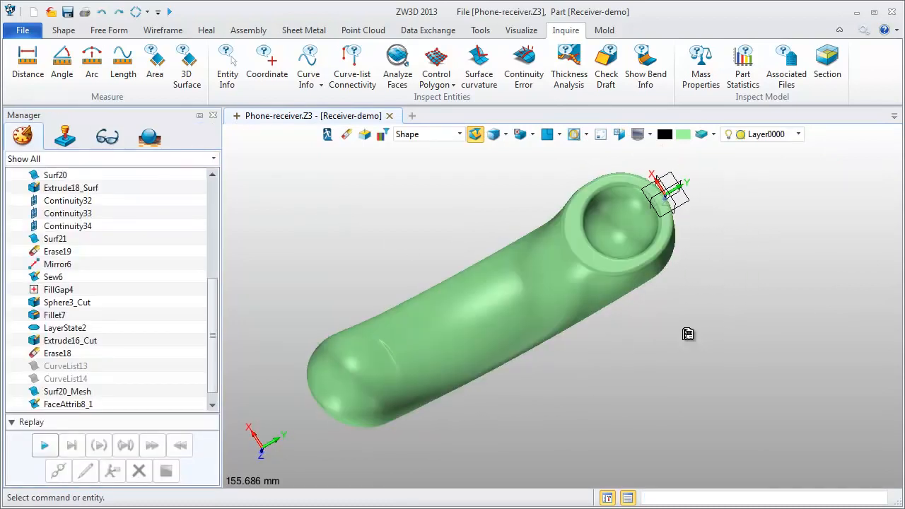